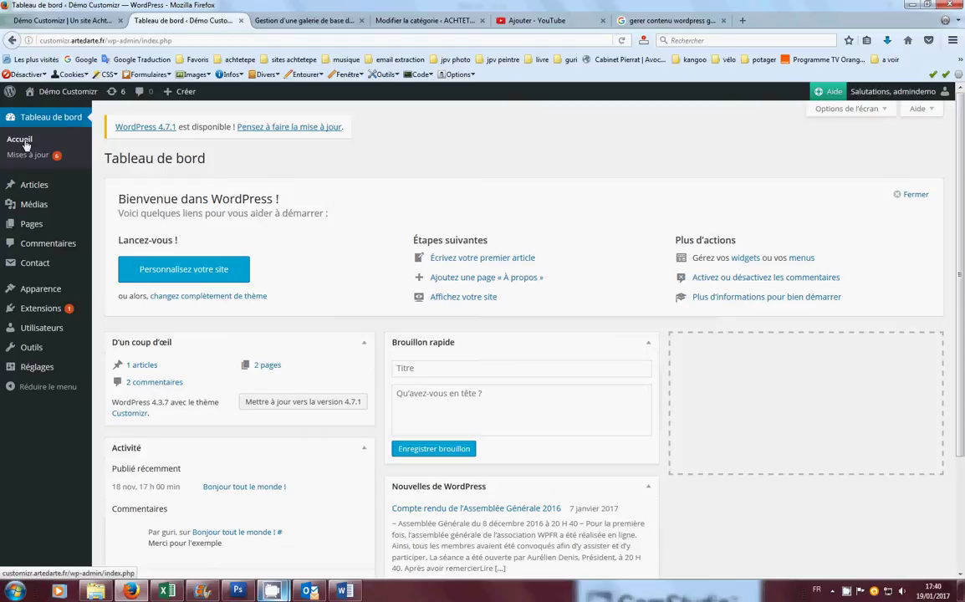
- Create a new page titled "Galerie"
mouse_move(39, 232)
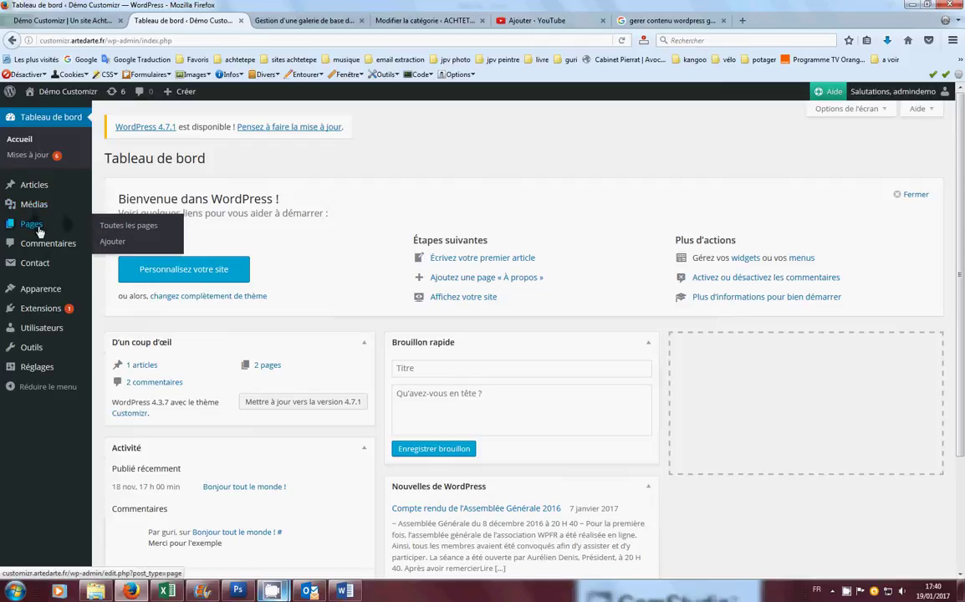
left_click(113, 243)
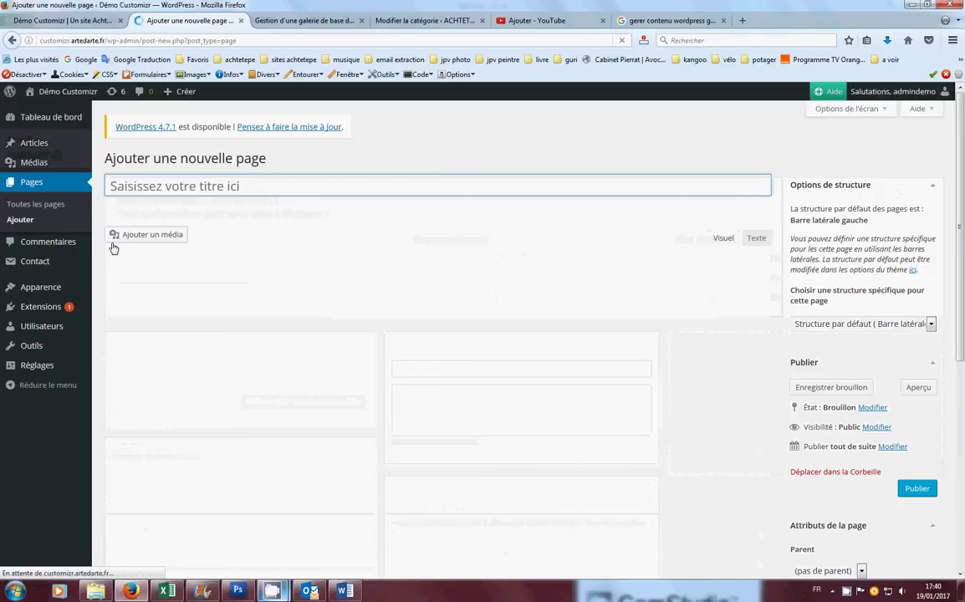
type("Gal")
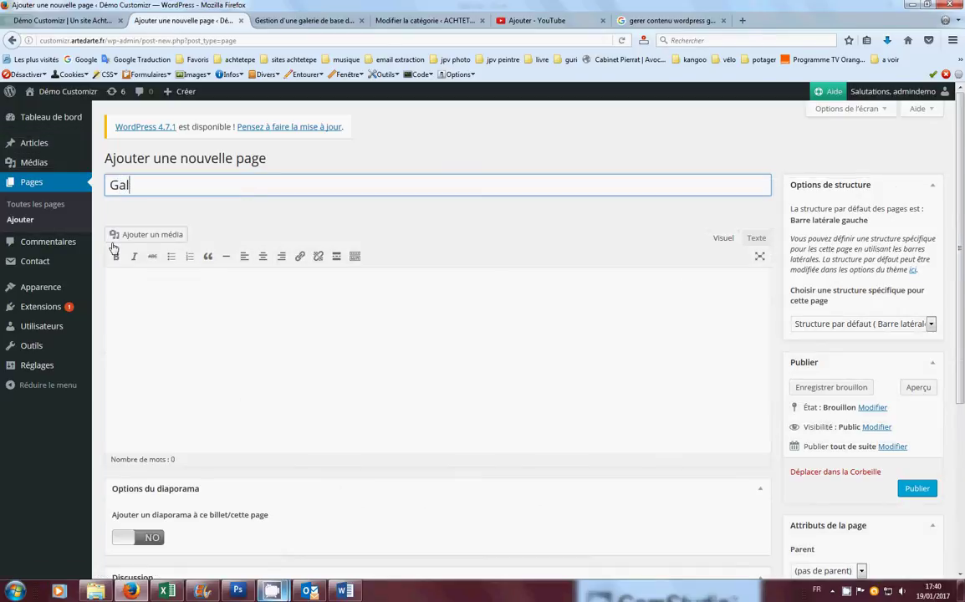
type("erie")
- Write "Galerie d'images" in the page body, followed by a new line
left_click(121, 279)
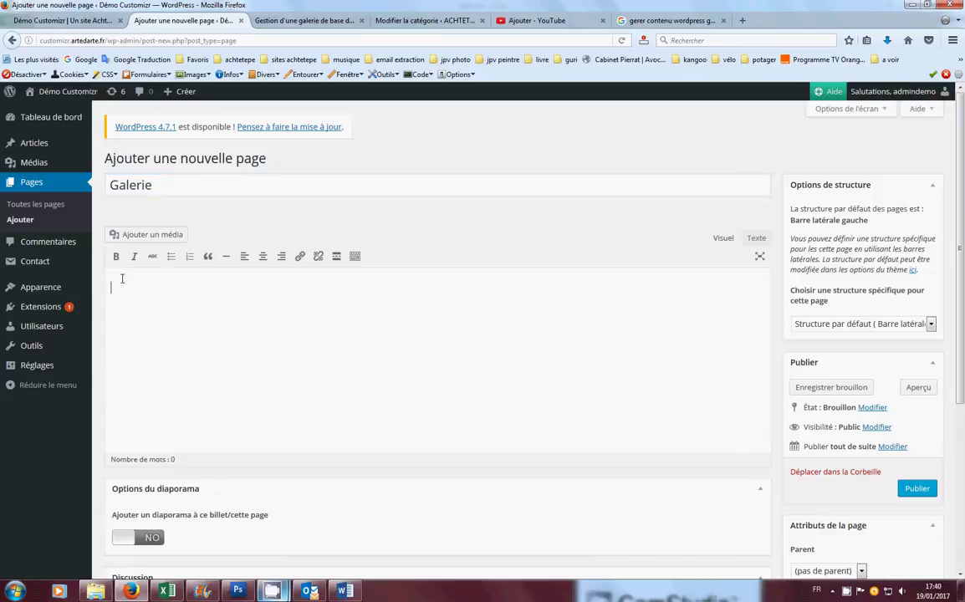
type("Ga")
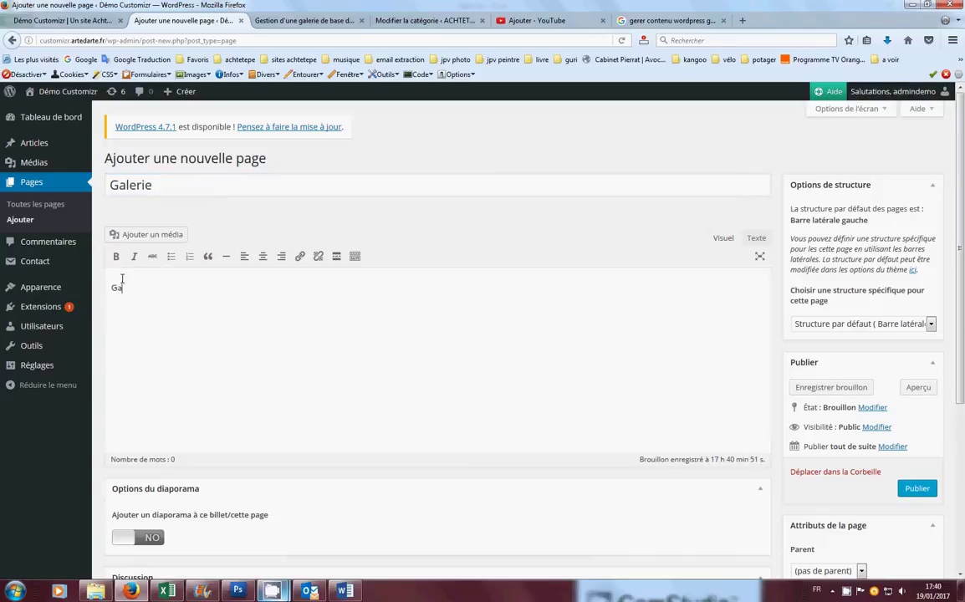
type("lerie d")
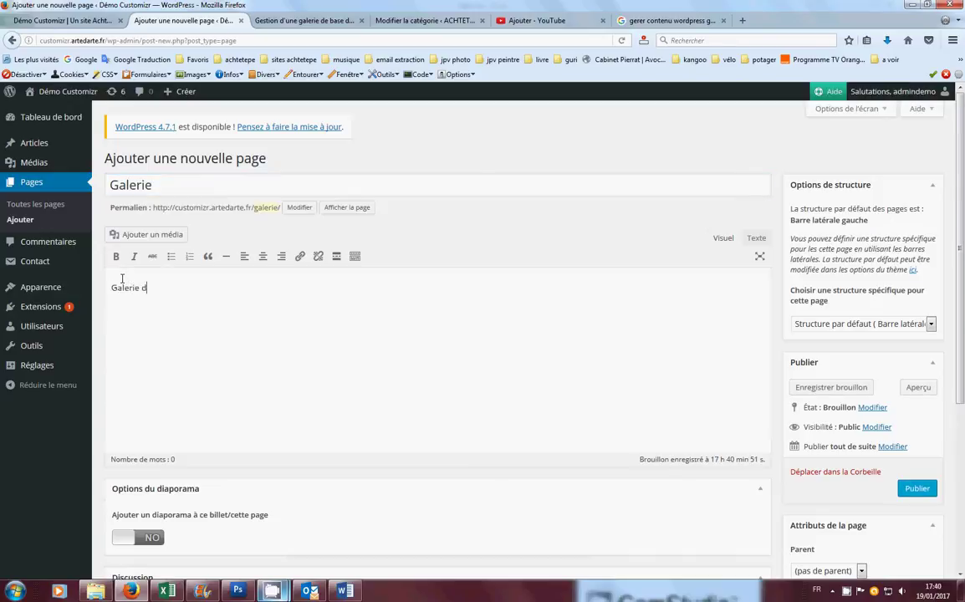
type("'images")
key("Return")
- Begin a new image gallery with a file upload, browsing to ACHTETEPE SITES > vieville-art-deco.fr > images-galerie on the TOSHIBA EXT (F:) drive
left_click(146, 237)
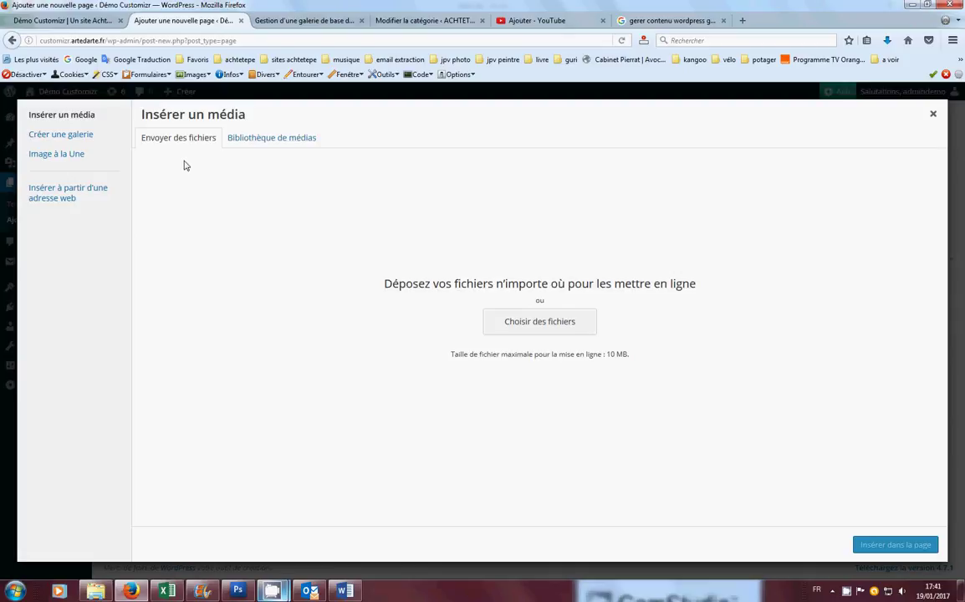
left_click(67, 138)
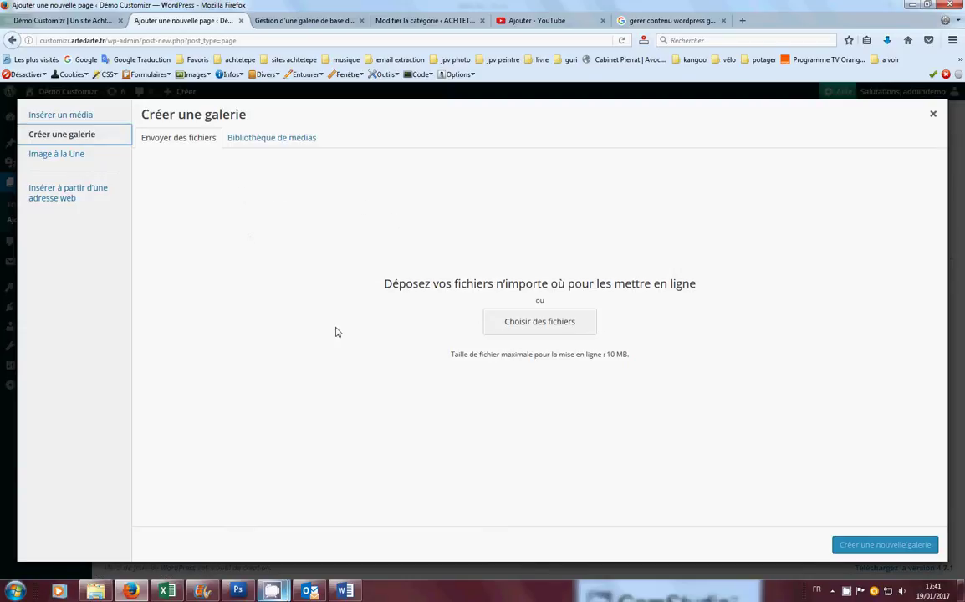
left_click(542, 326)
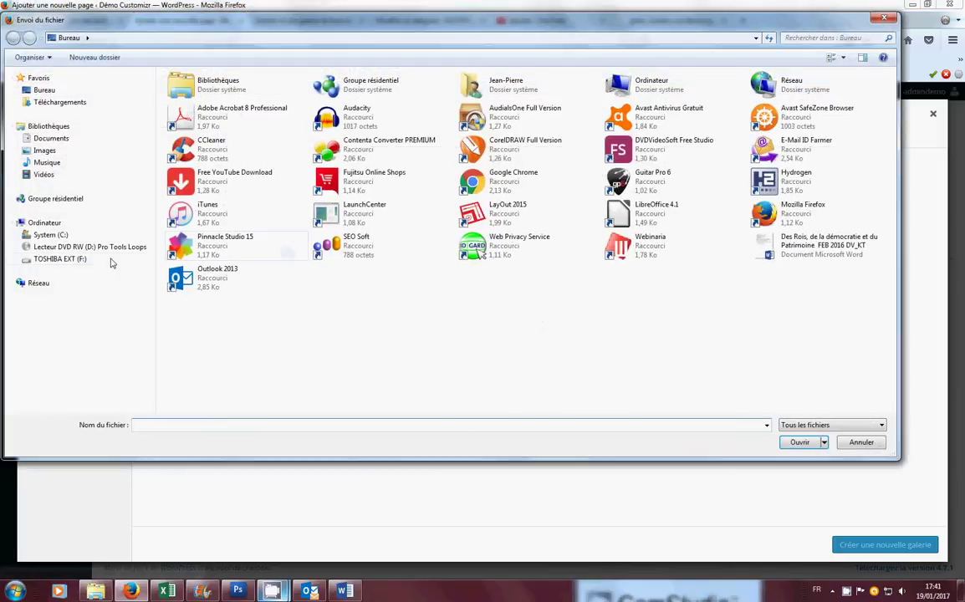
left_click(47, 261)
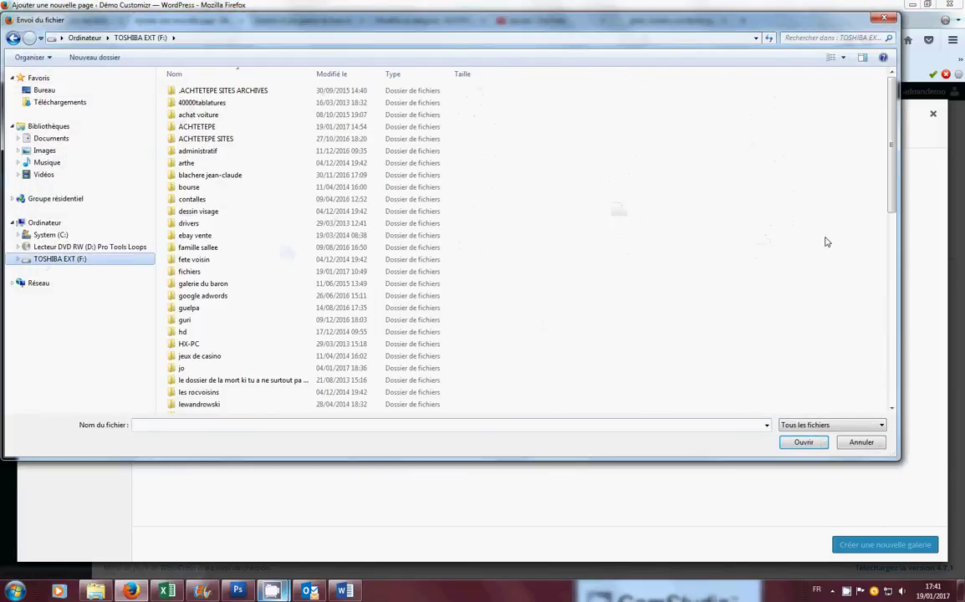
double_click(206, 139)
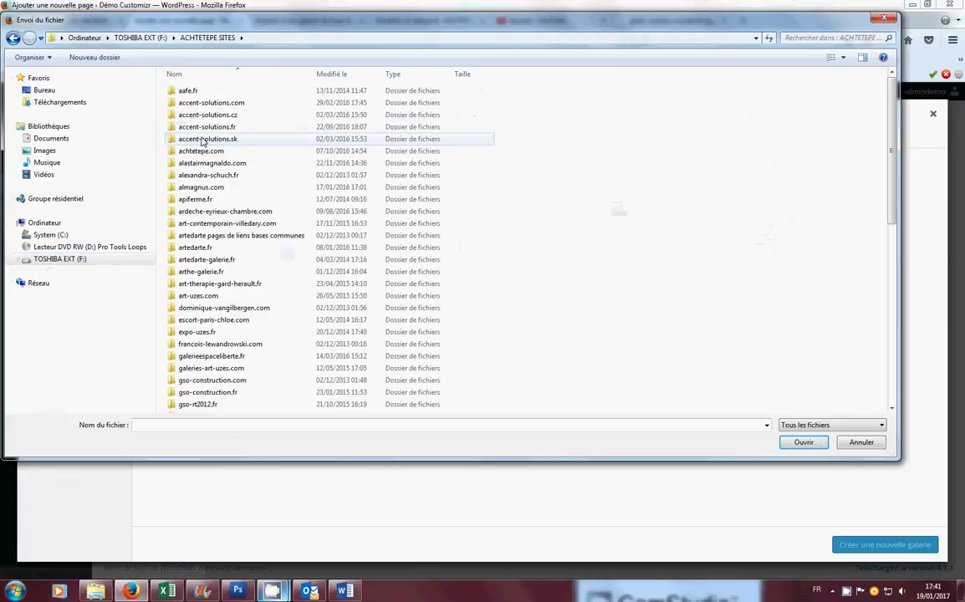
scroll(883, 404, "down", 12)
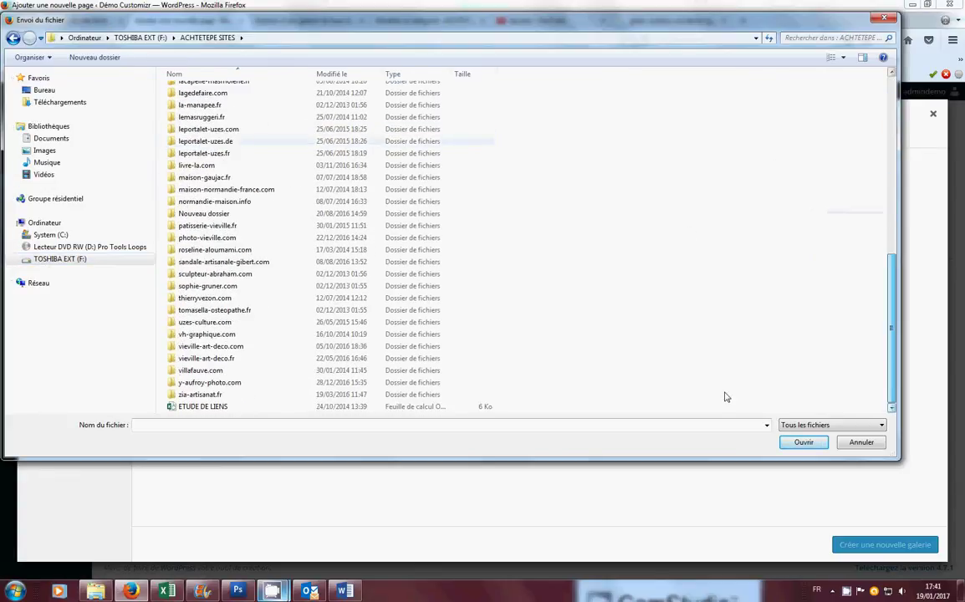
double_click(197, 359)
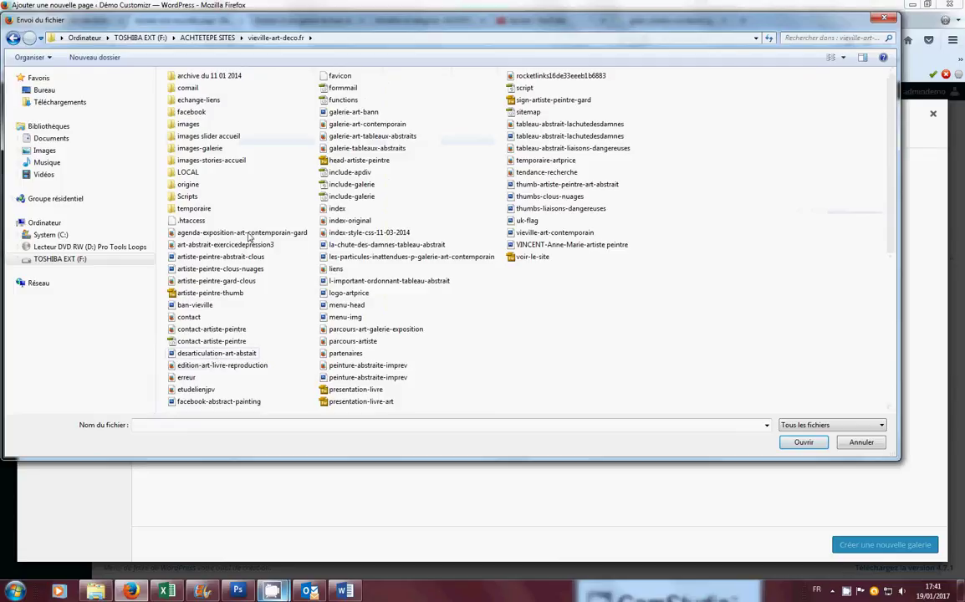
double_click(198, 149)
- Upload the images 20x20-art-contemporain, abstract-cloud-tableau-abstrait and les-bleus-vitraux-art-contemporain
left_click(208, 121)
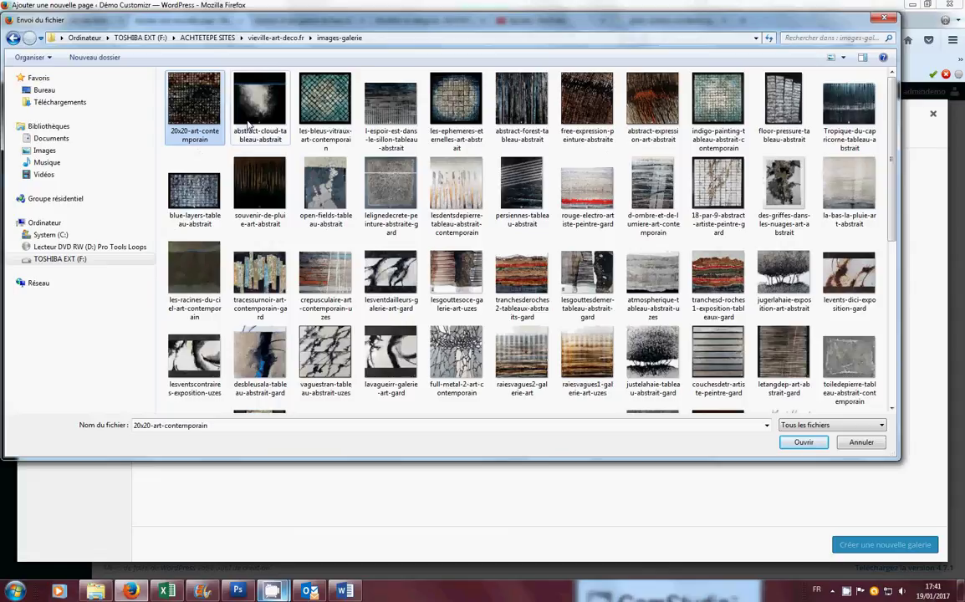
left_click(251, 117, "ctrl")
left_click(318, 121, "ctrl")
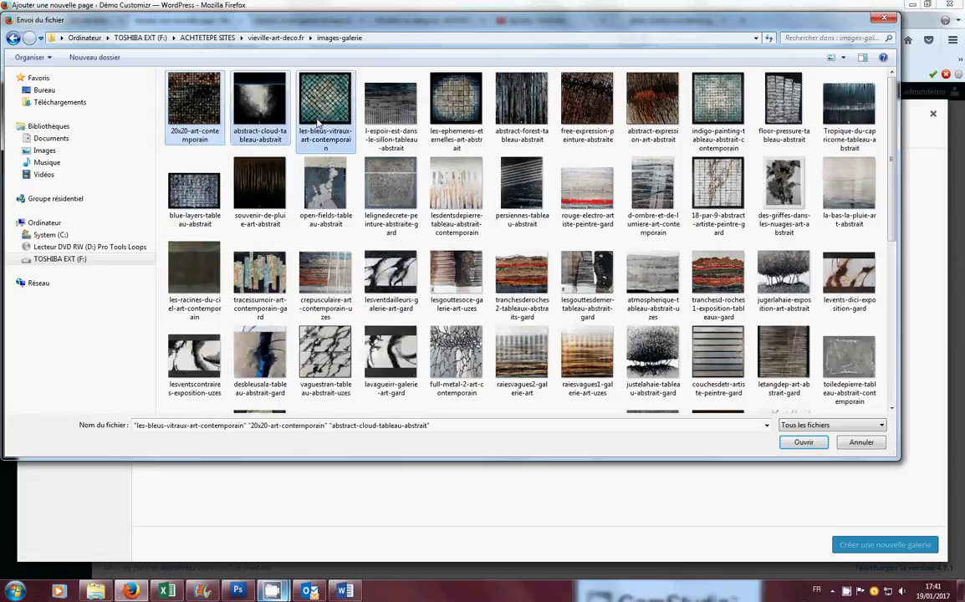
left_click(804, 443)
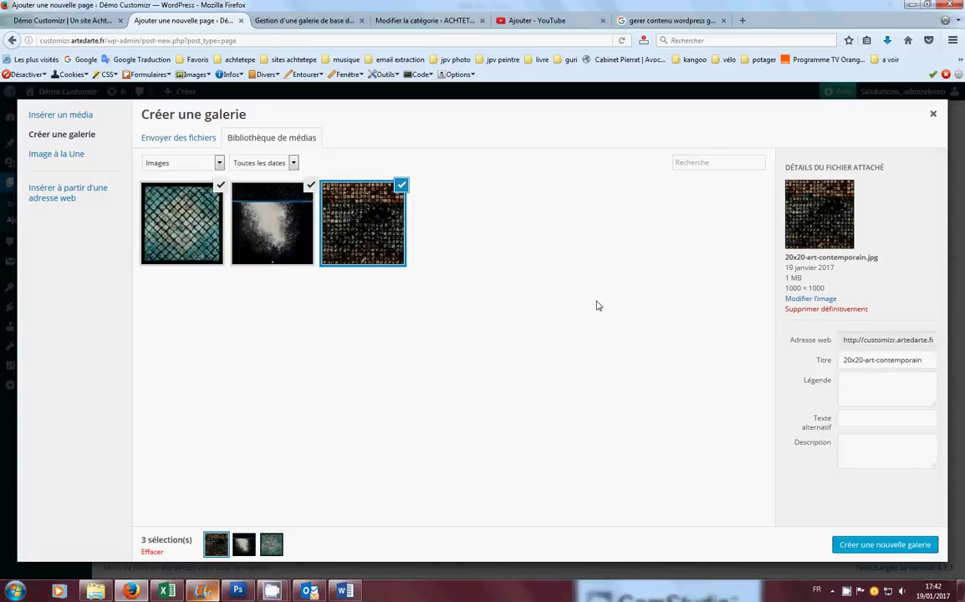
- Insert a gallery of the three uploaded images into the page with the default settings and publish the page
left_click(873, 545)
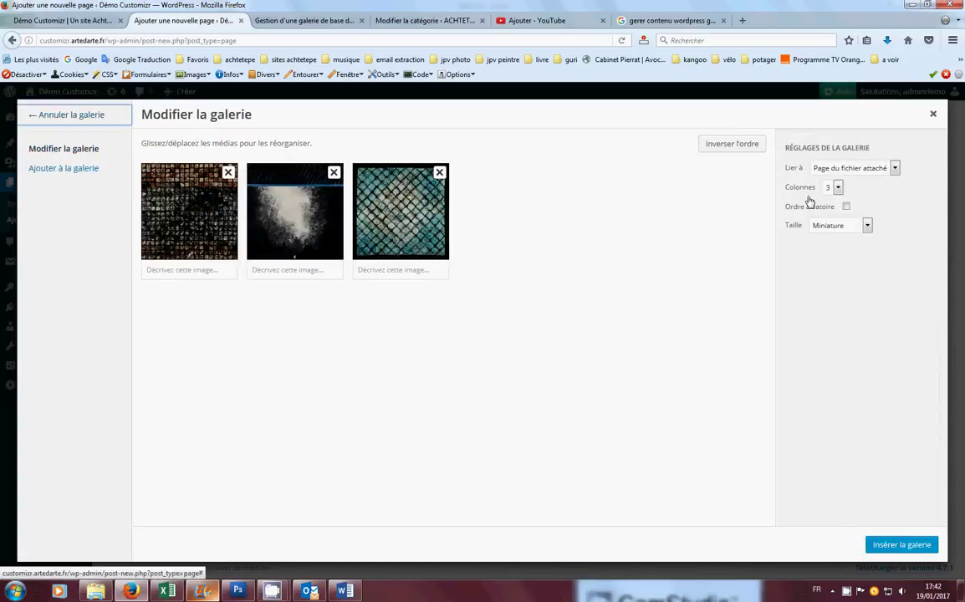
left_click(886, 547)
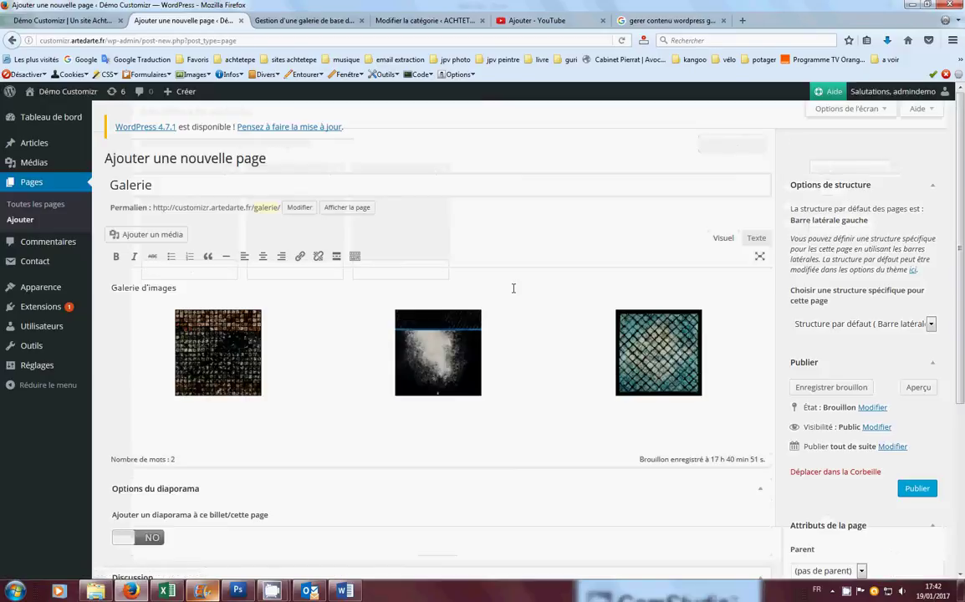
left_click(917, 490)
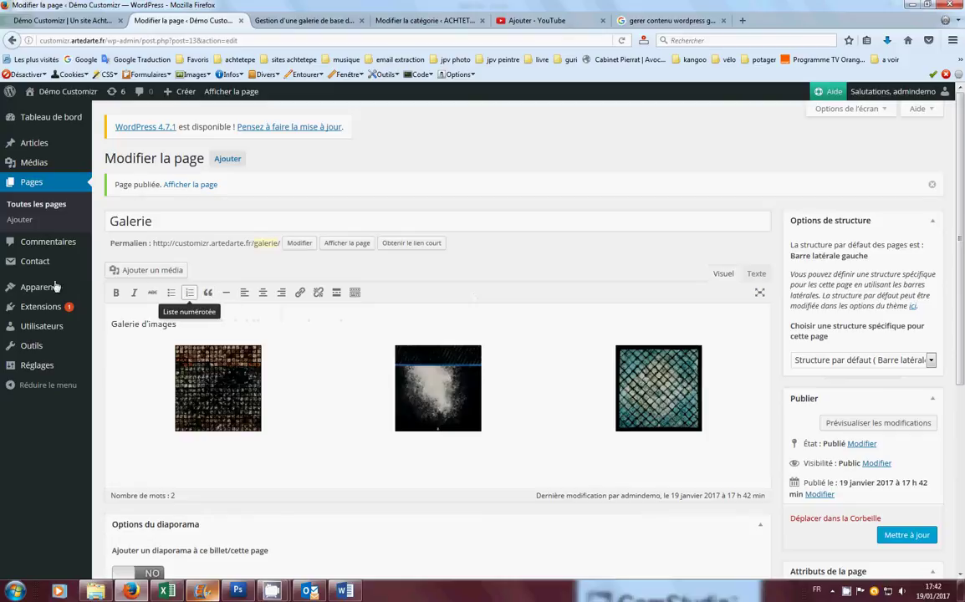
- Add the Galerie page to the site's top menu and place it between PAGE D'EXEMPLE and CONTACT
mouse_move(46, 286)
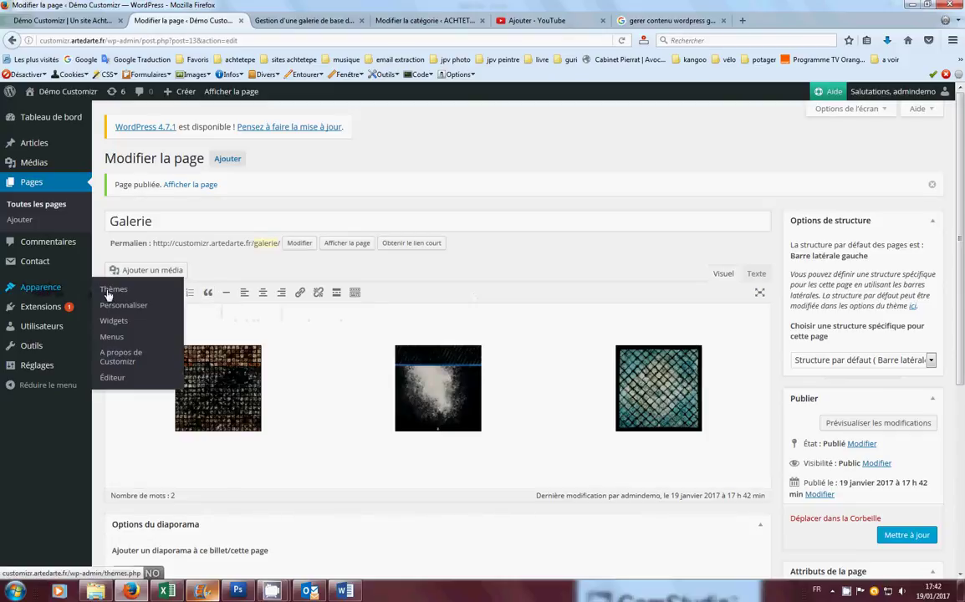
left_click(113, 339)
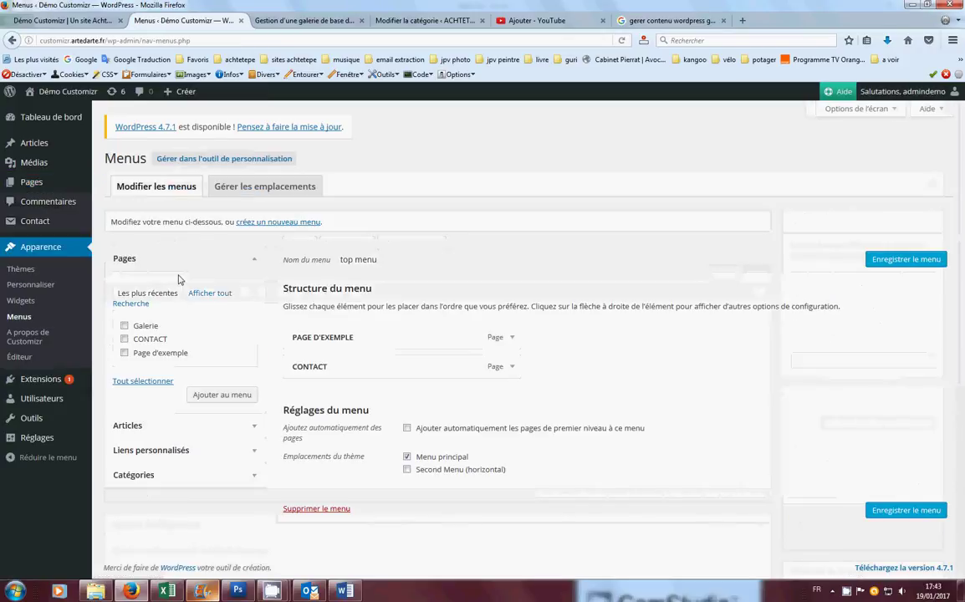
left_click(126, 328)
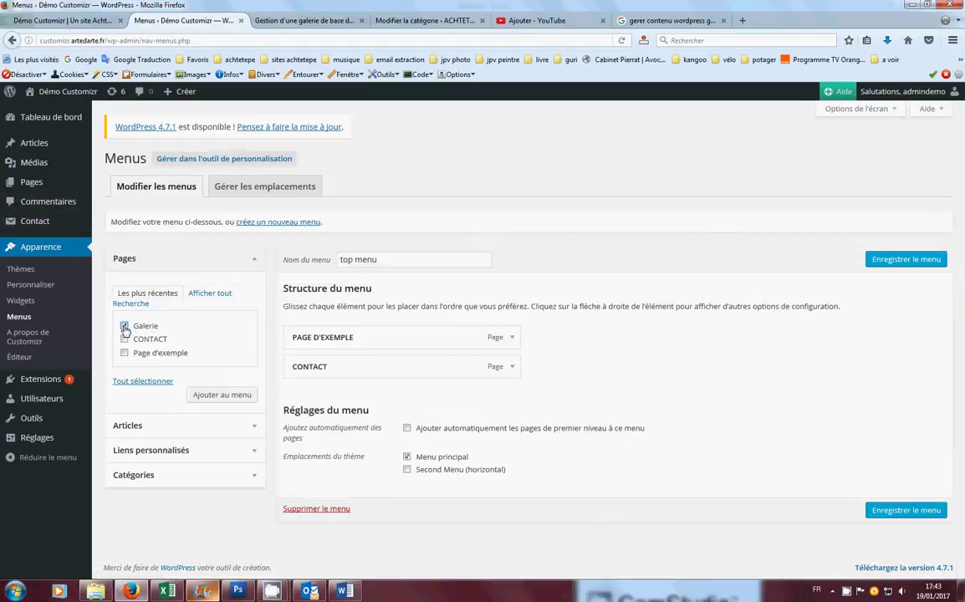
left_click(222, 400)
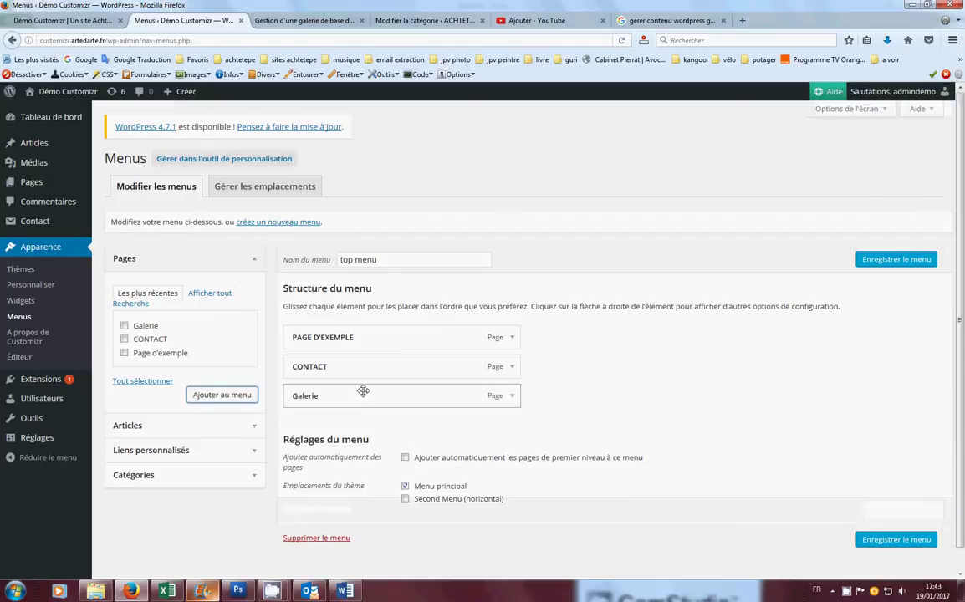
left_click_drag(361, 397, 360, 363)
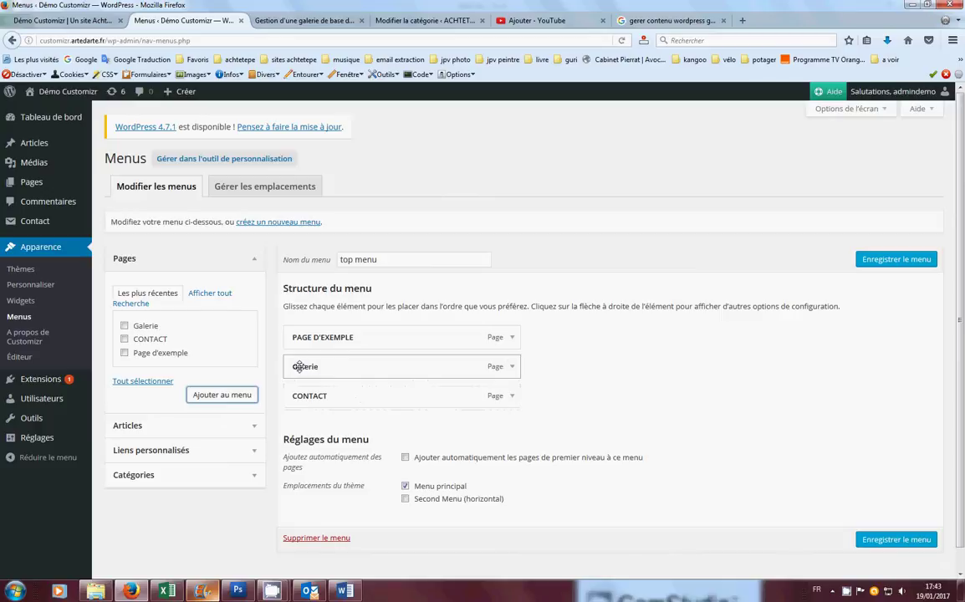
- Change the Galerie menu item's navigation title to "GALERIE" and save the menu
left_click(512, 371)
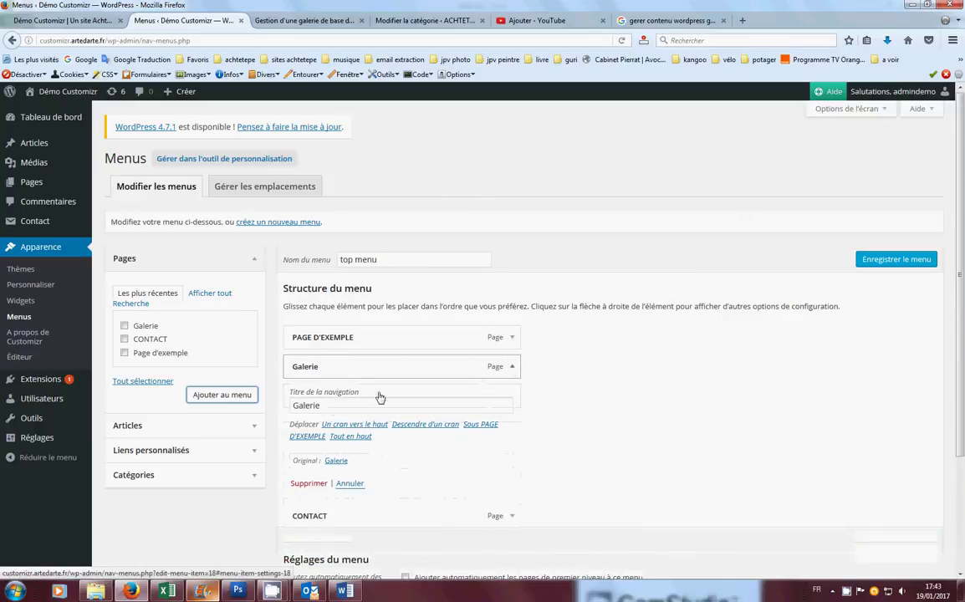
left_click_drag(321, 406, 295, 405)
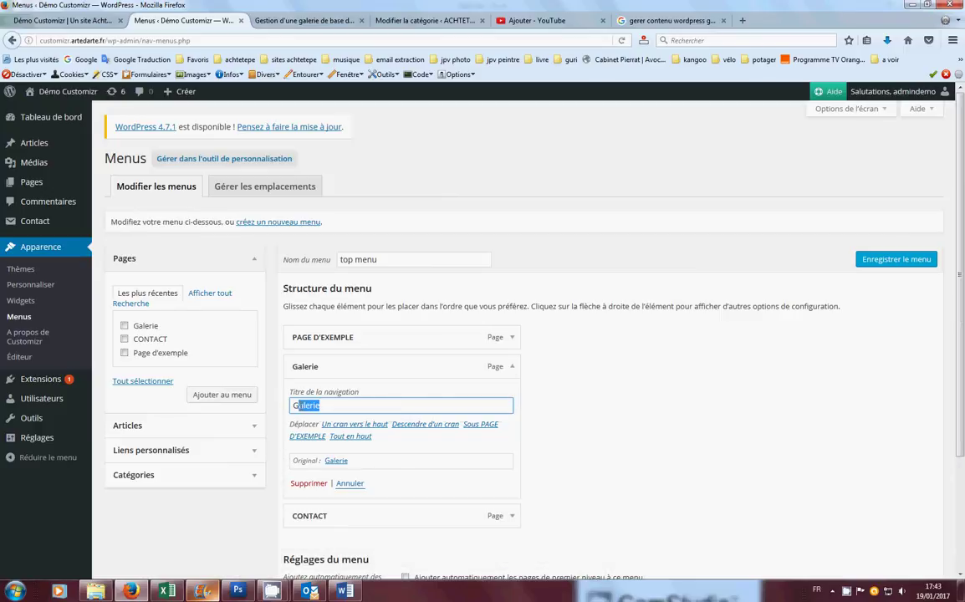
type("ALERIE")
left_click(602, 402)
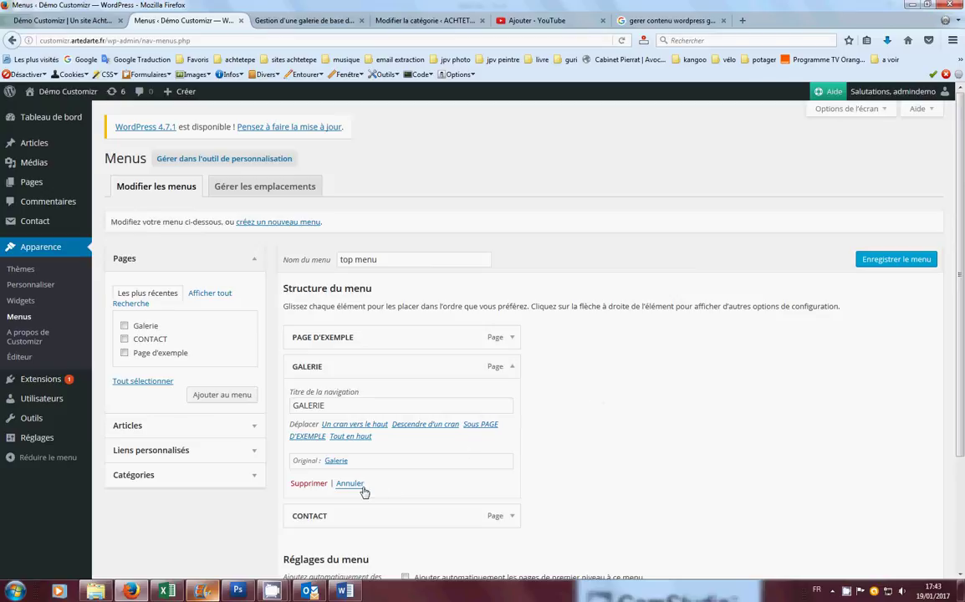
left_click(512, 367)
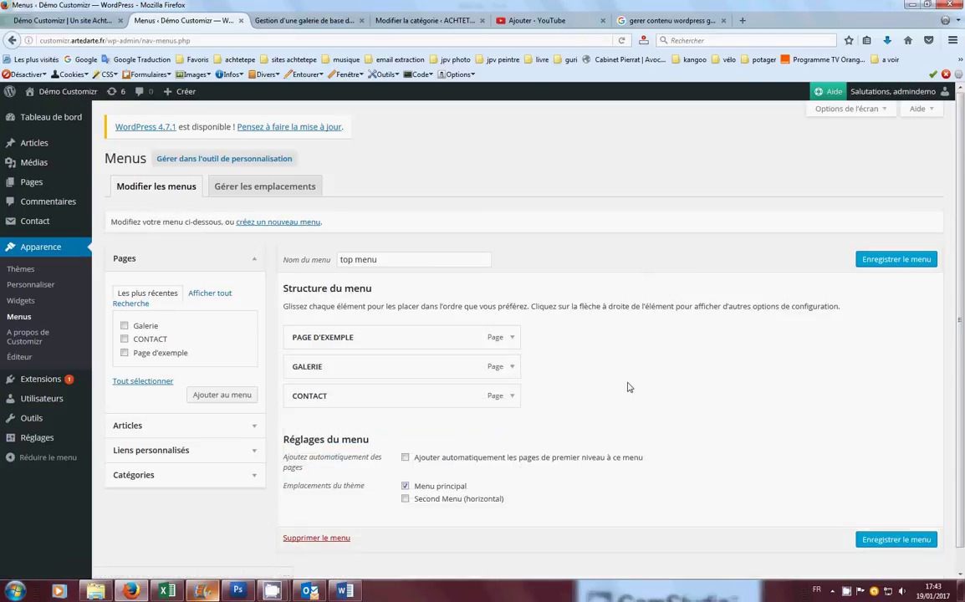
left_click(892, 261)
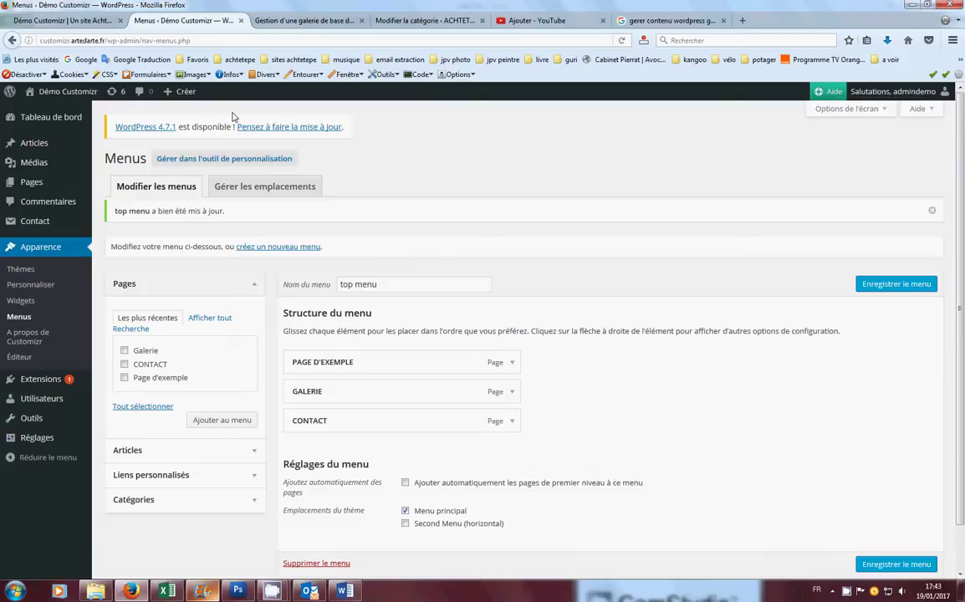
- Reload the public Démo Customizr site and view its Galerie page
left_click(67, 21)
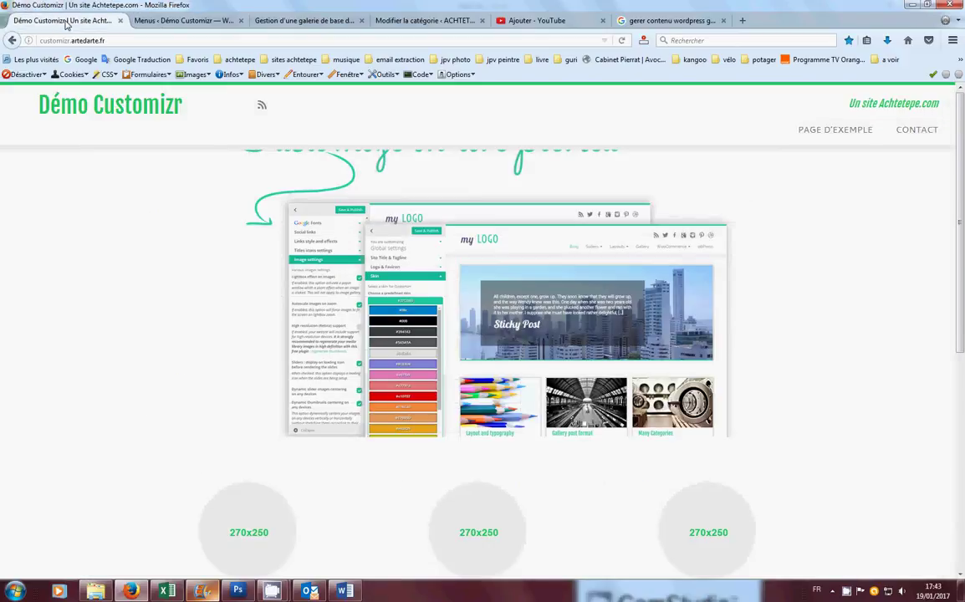
left_click(620, 41)
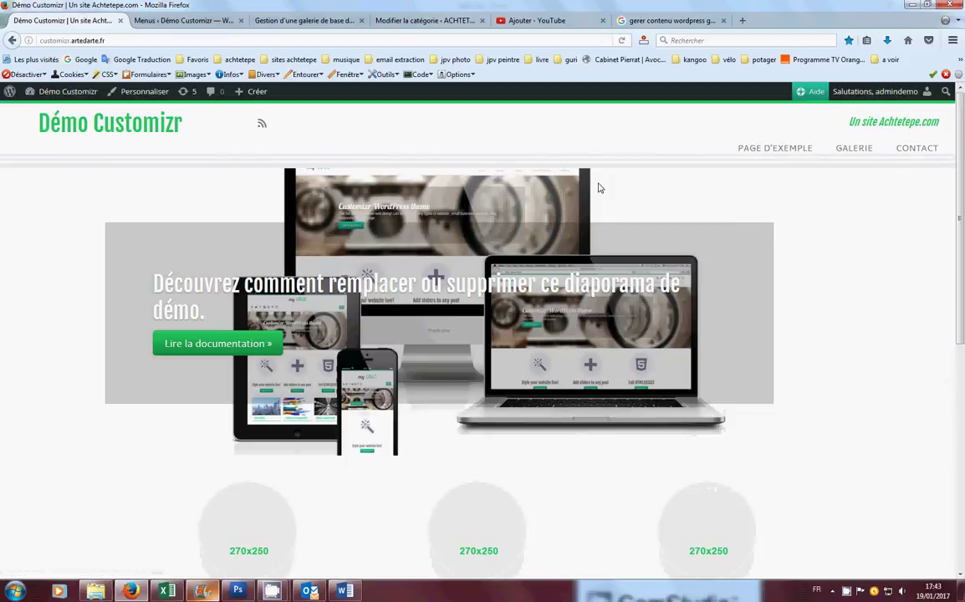
left_click(853, 148)
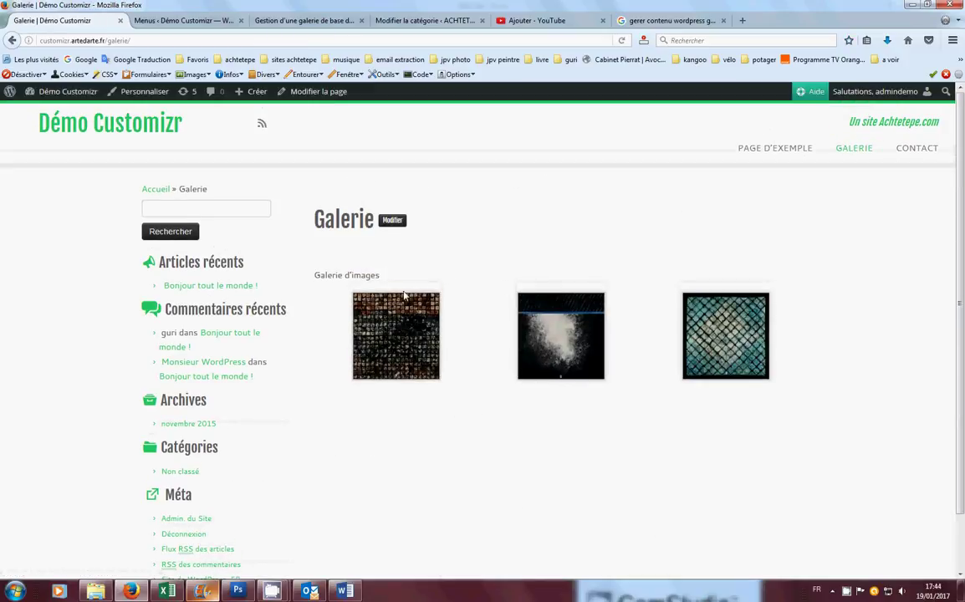
- View the 20x20-art-contemporain gallery image on its own page, and go on to the following image
left_click(393, 337)
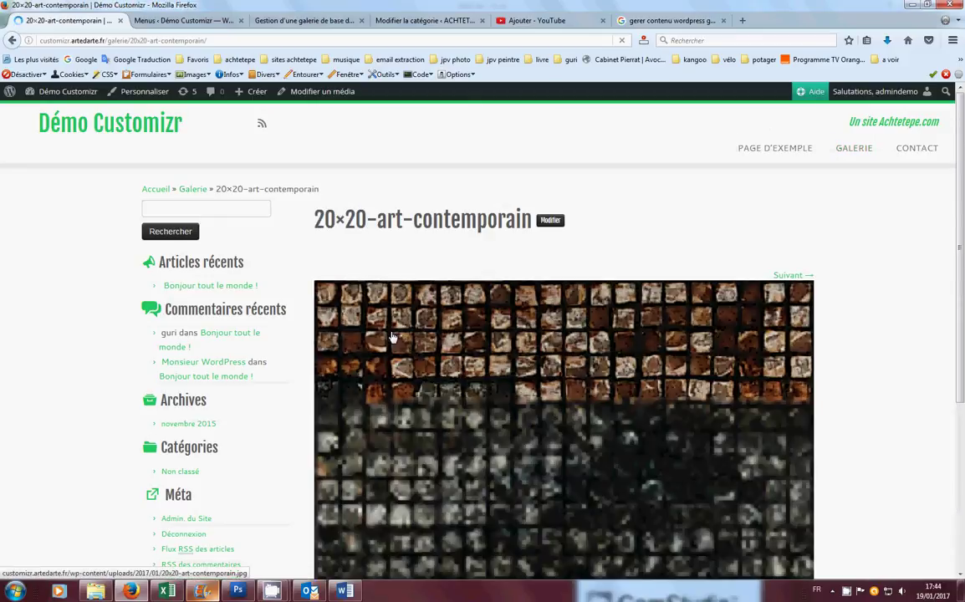
scroll(555, 359, "down", 3)
scroll(584, 357, "up", 2)
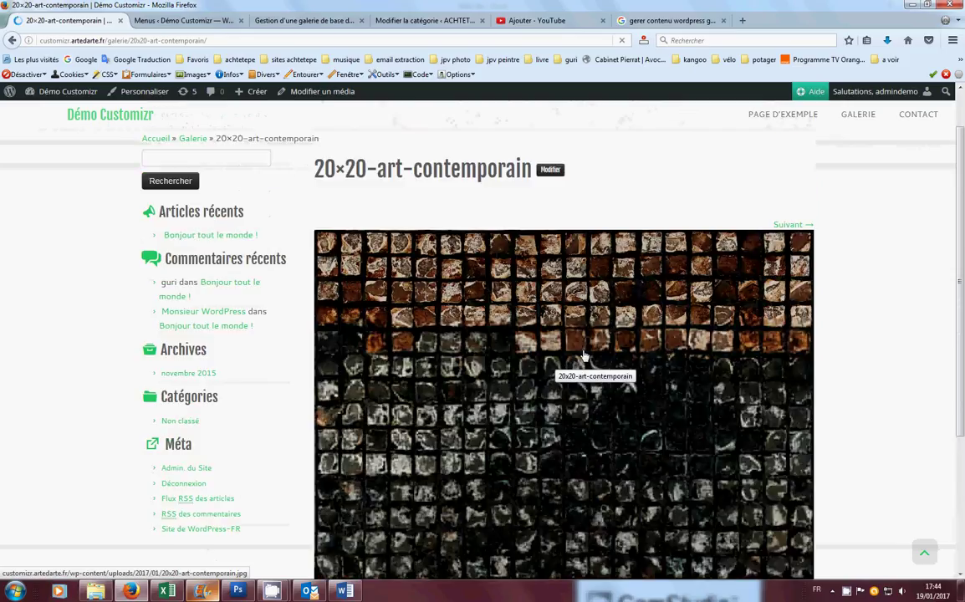
scroll(584, 357, "up", 1)
left_click(784, 274)
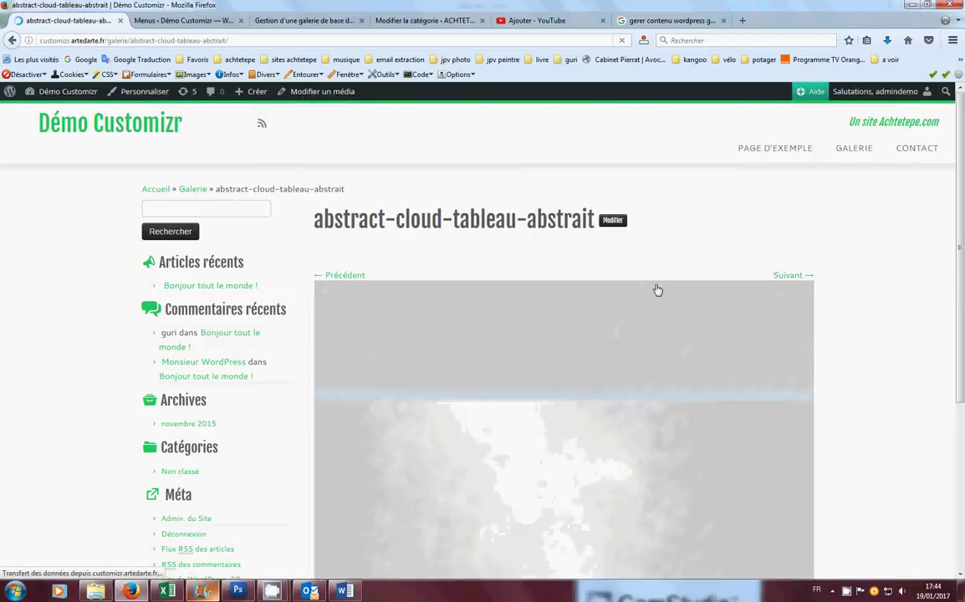
- View the les-bleus-vitraux-art-contemporain image on the public site, and go back to the abstract-cloud-tableau-abstrait image
left_click(786, 277)
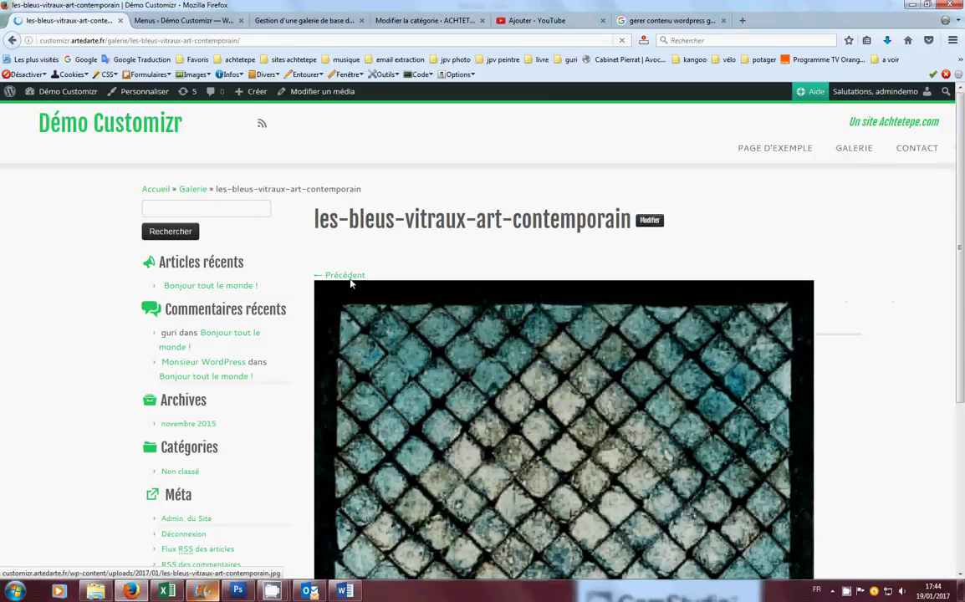
left_click(343, 277)
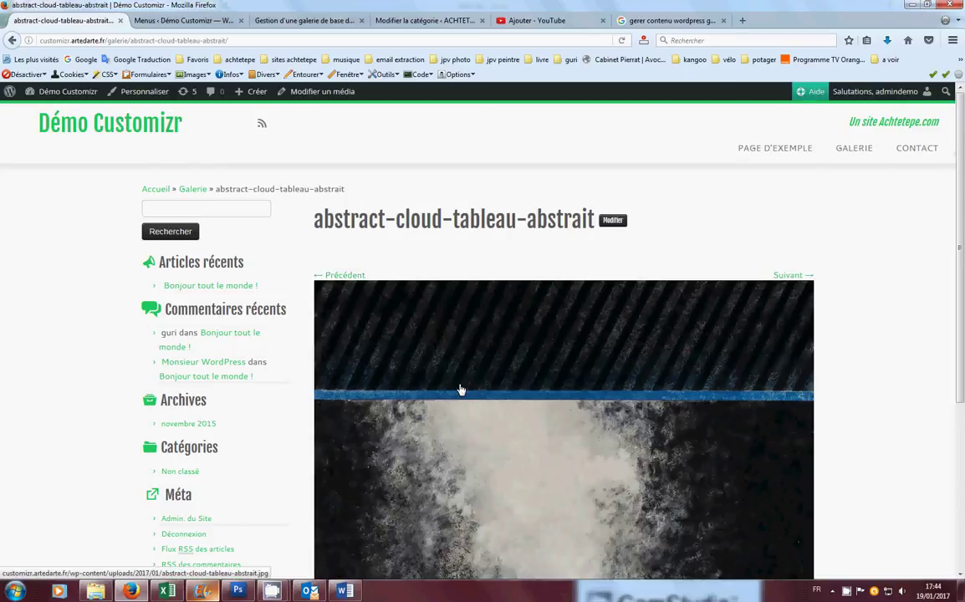
- Open the Galerie page for editing in the WordPress admin, and open its image gallery for modification
left_click(182, 22)
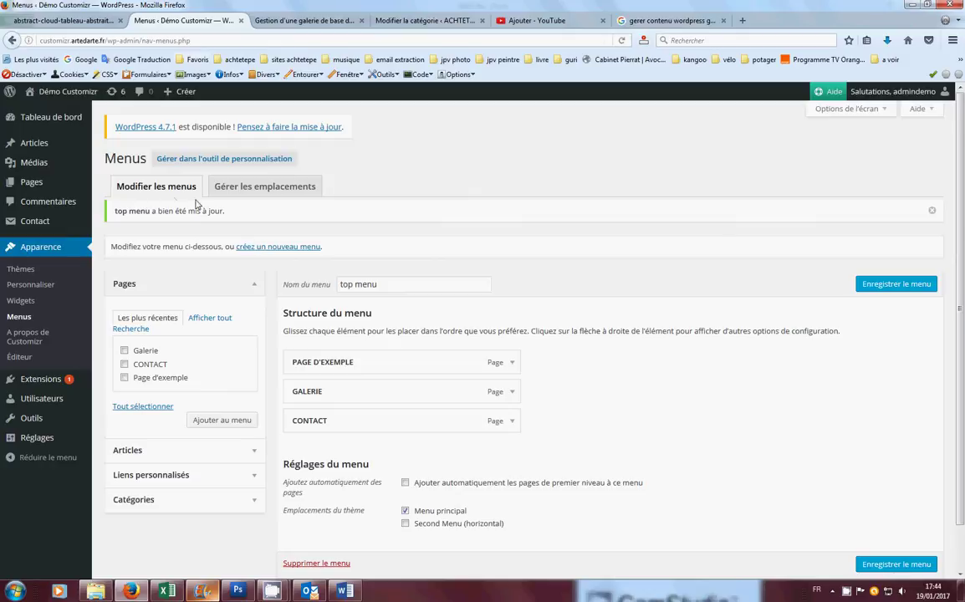
mouse_move(29, 181)
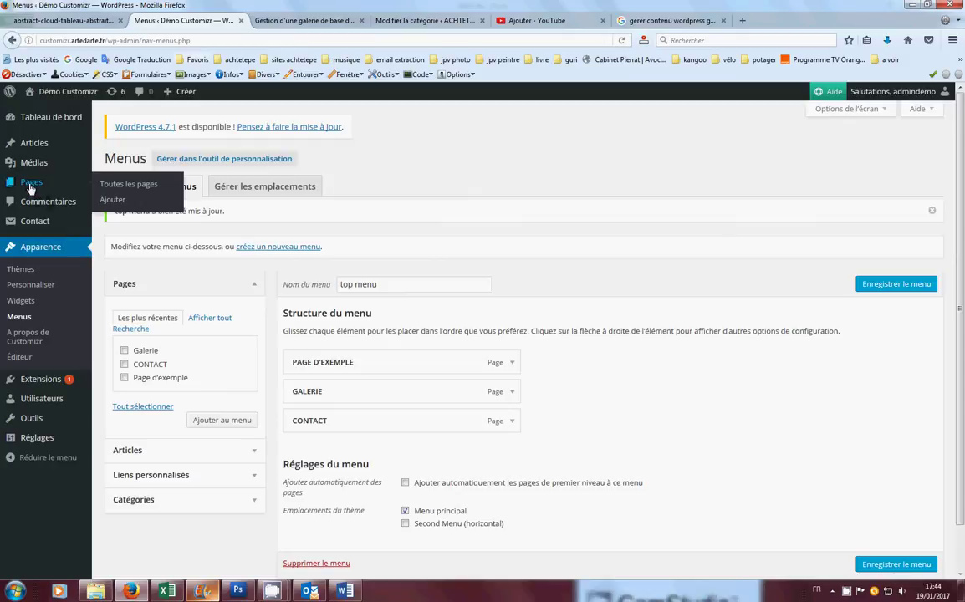
left_click(120, 188)
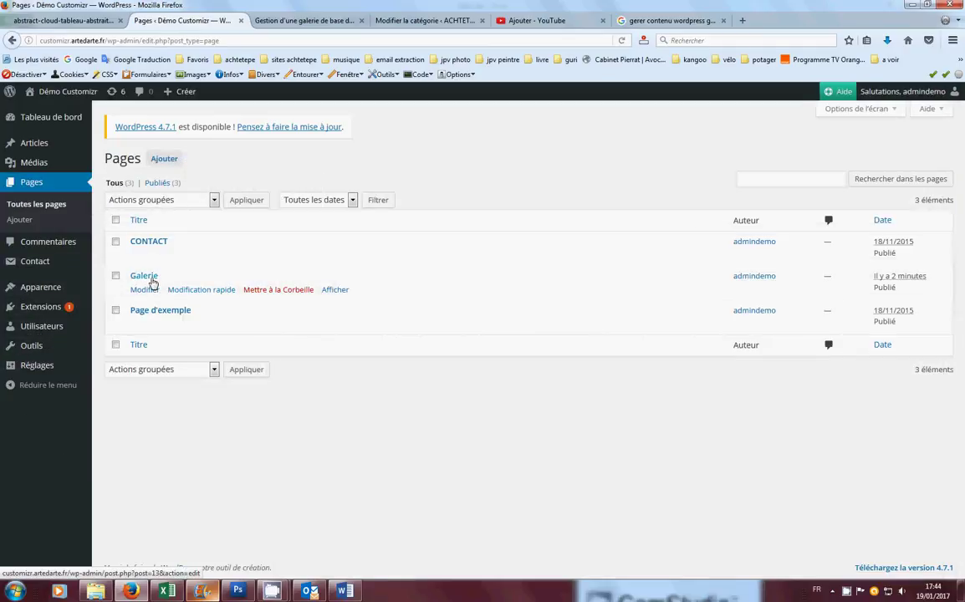
left_click(147, 276)
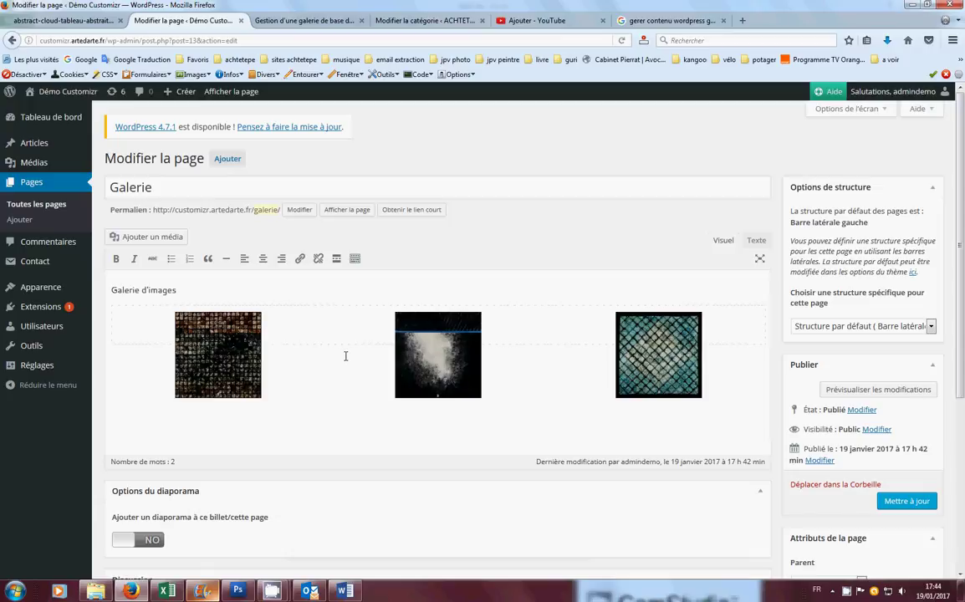
left_click(360, 356)
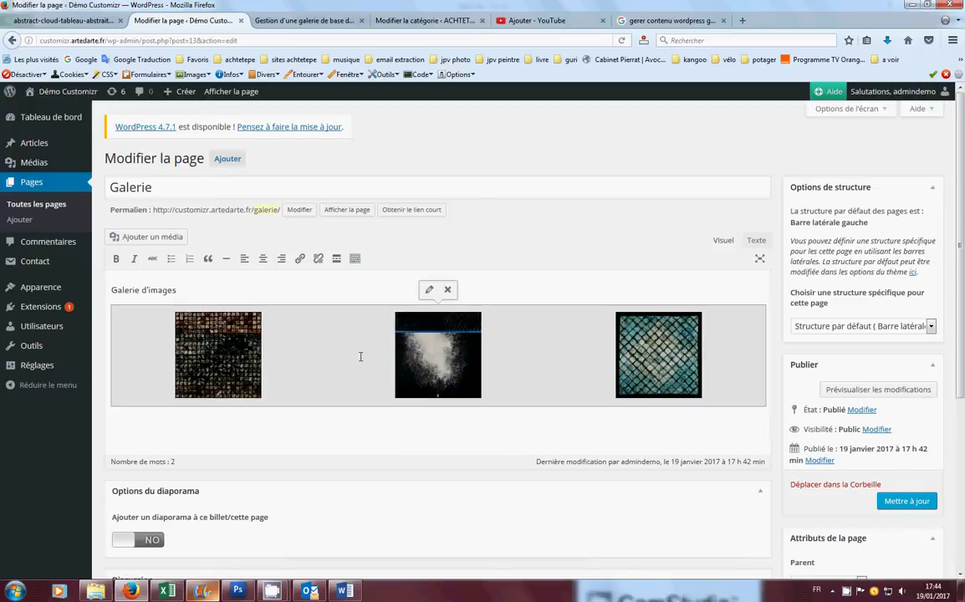
left_click(430, 290)
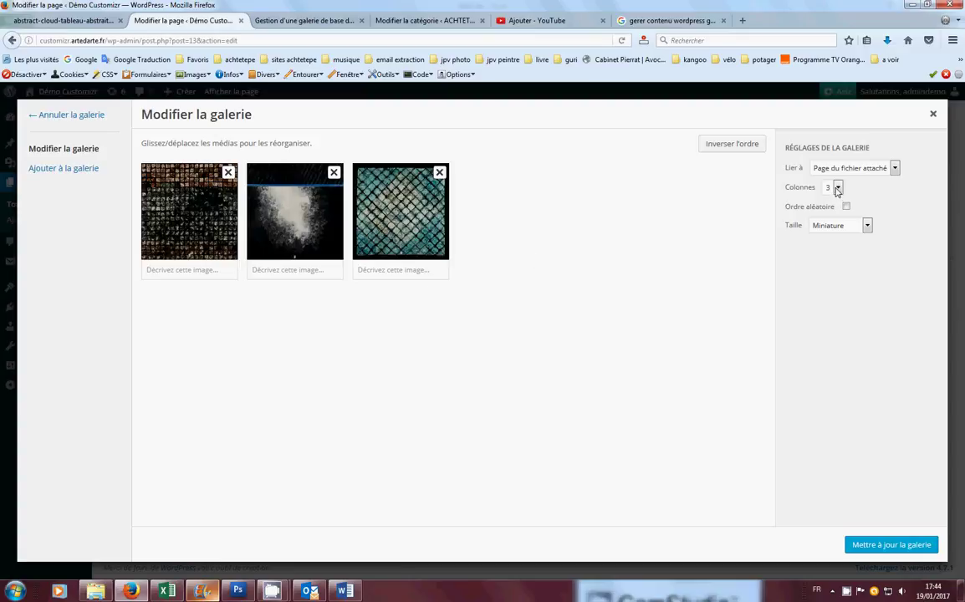
- Resize the 20x20-art-contemporain gallery image to 700 × 700 and return to the gallery
left_click(195, 231)
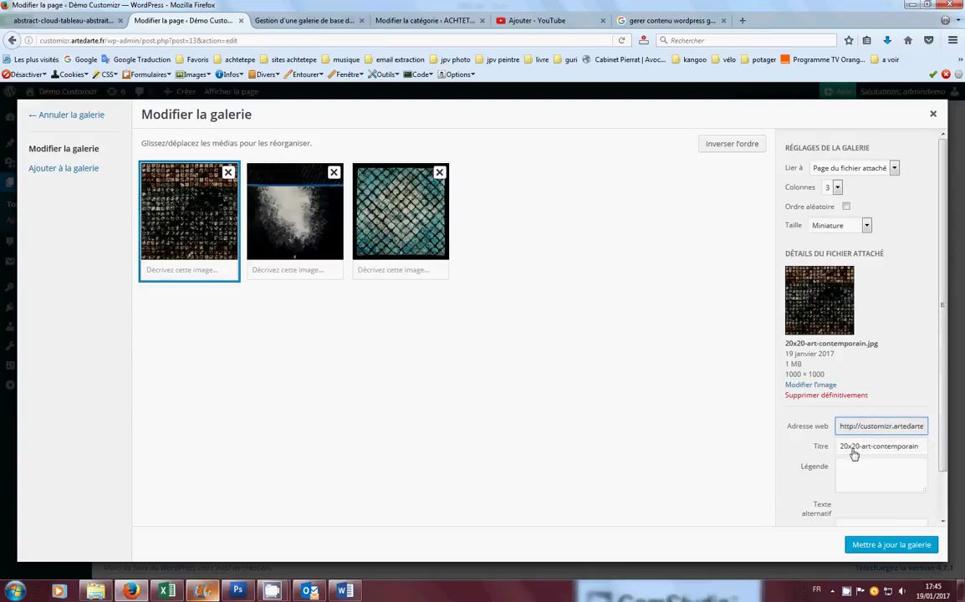
left_click(811, 386)
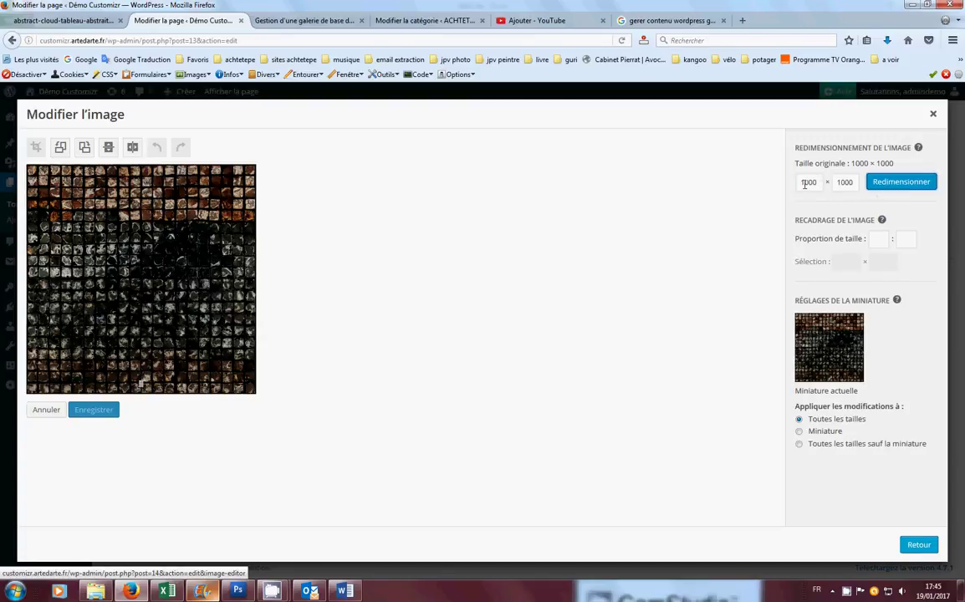
left_click_drag(816, 181, 807, 181)
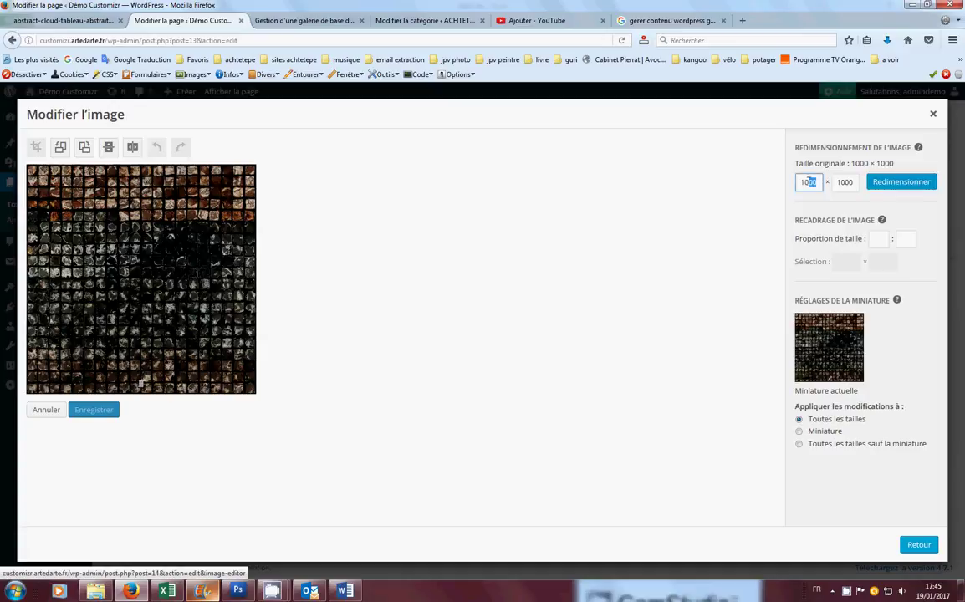
type("7")
left_click(882, 183)
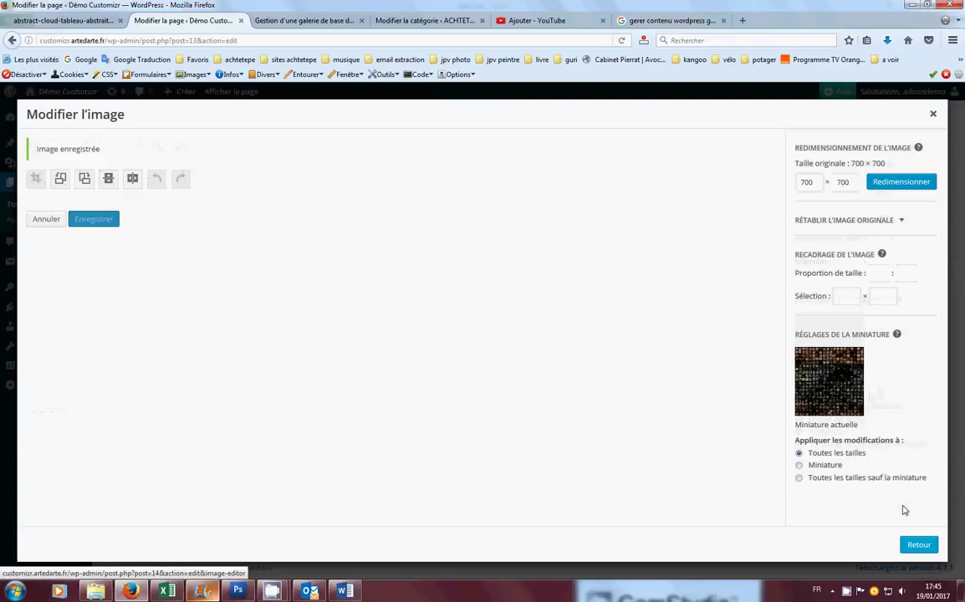
left_click(915, 545)
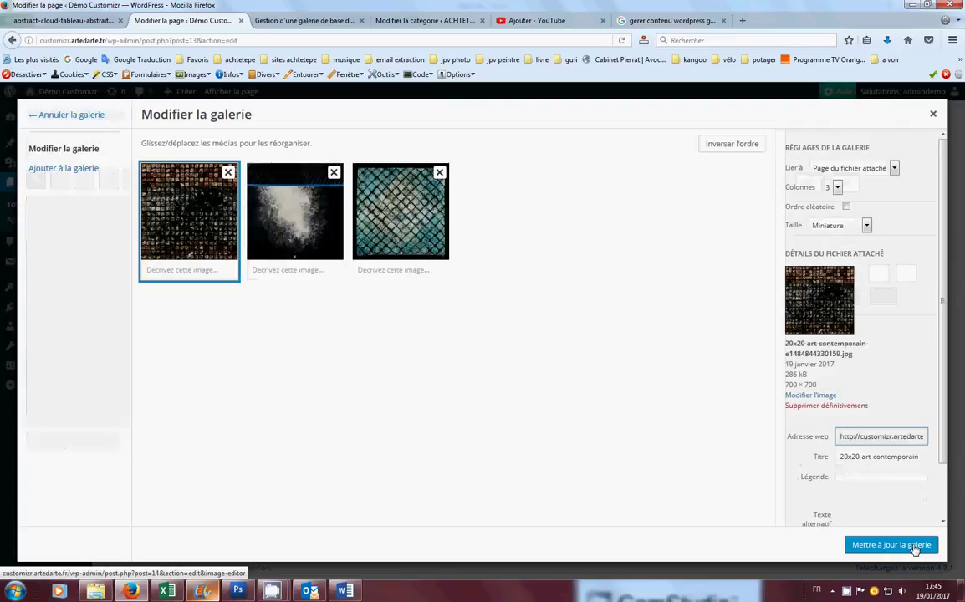
- Resize the abstract-cloud-tableau-abstrait gallery image to 700 × 700 and return to the gallery
left_click(312, 228)
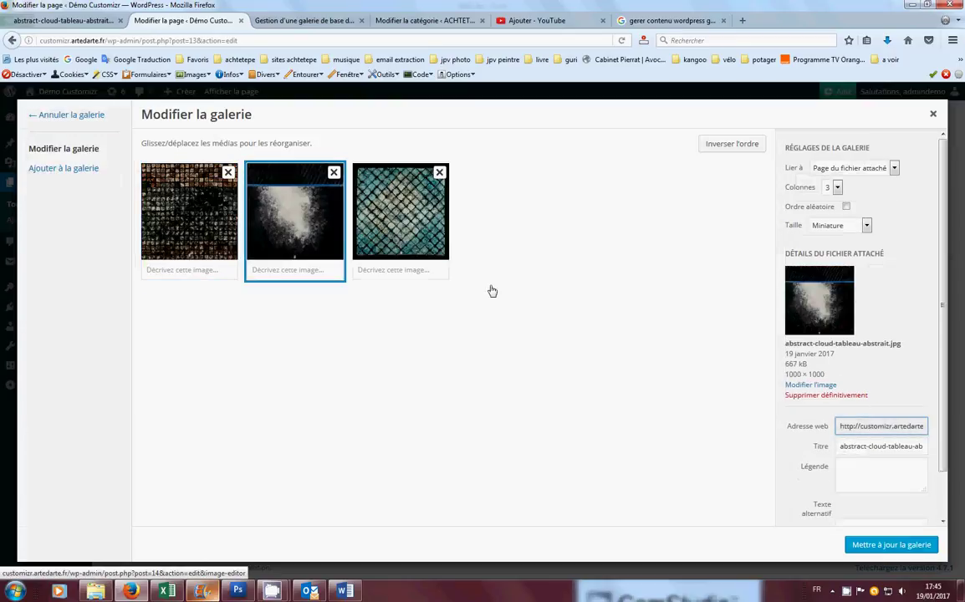
left_click(803, 385)
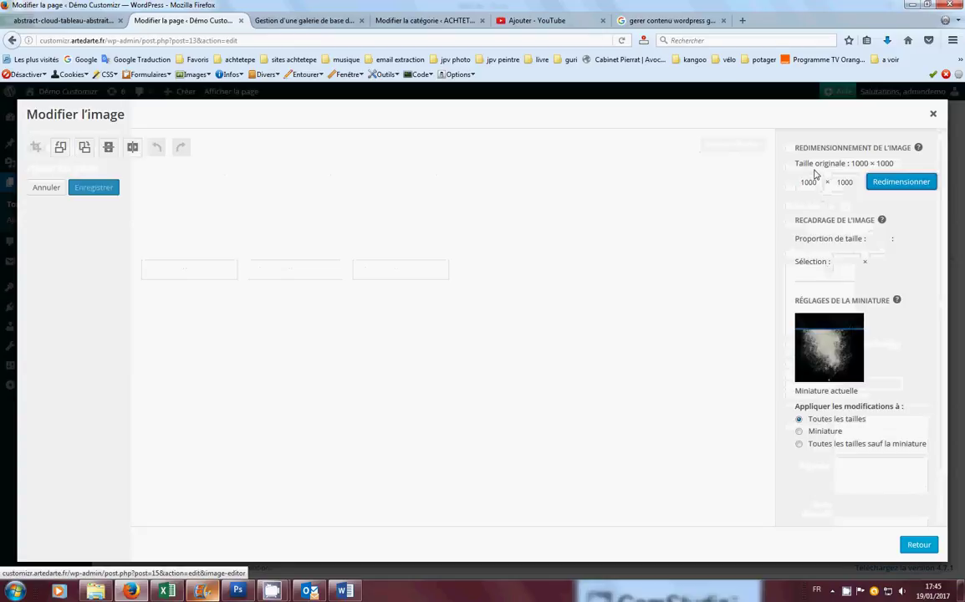
double_click(800, 182)
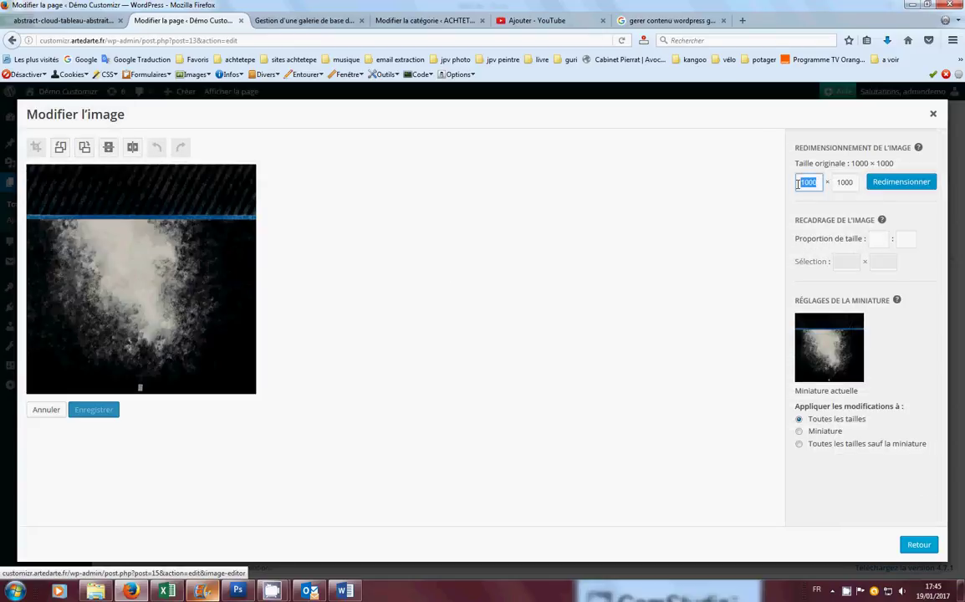
type("700")
left_click(911, 184)
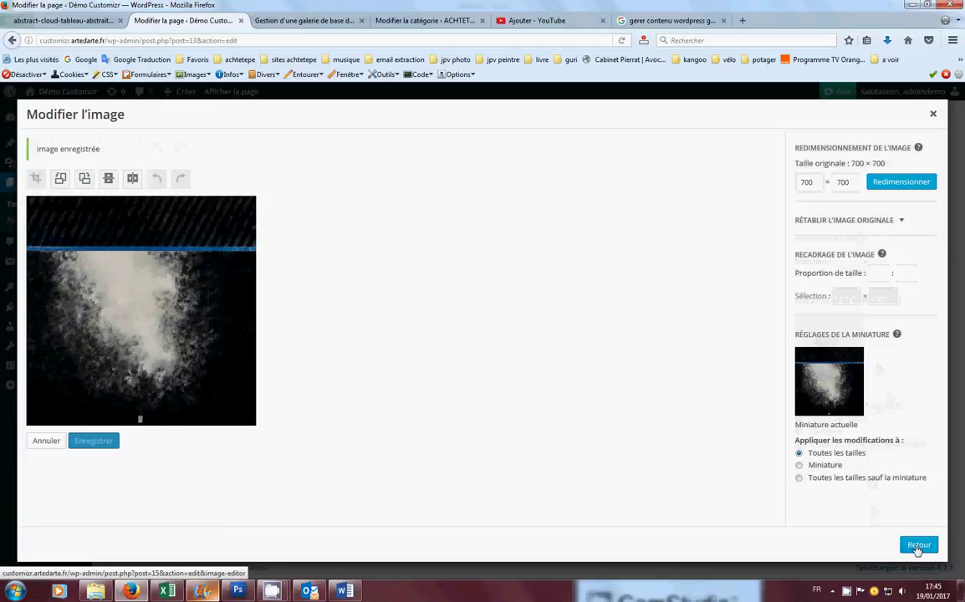
left_click(917, 545)
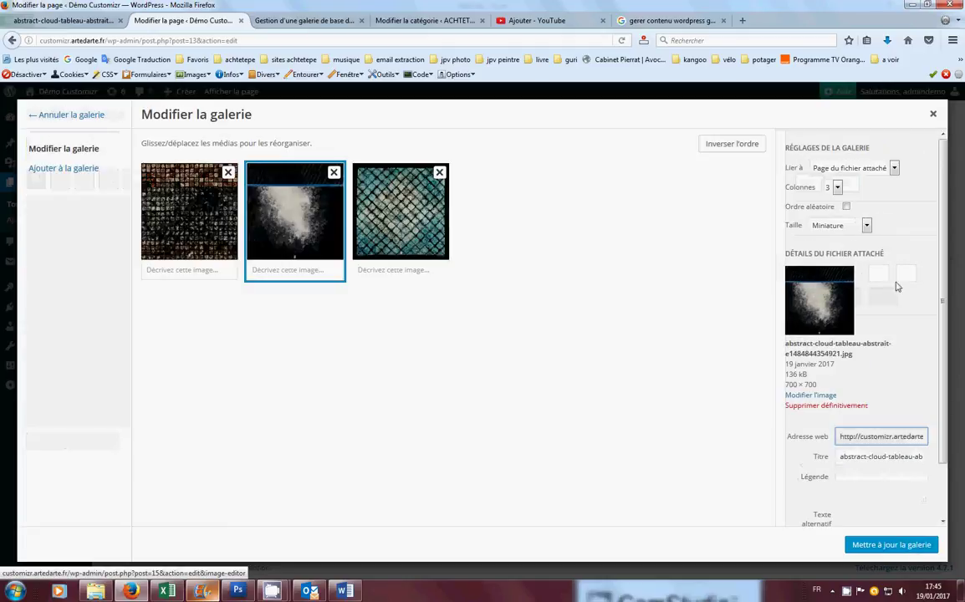
- Resize the les-bleus-vitraux-art-contemporain gallery image to 700 × 700 and return to the gallery
left_click(418, 230)
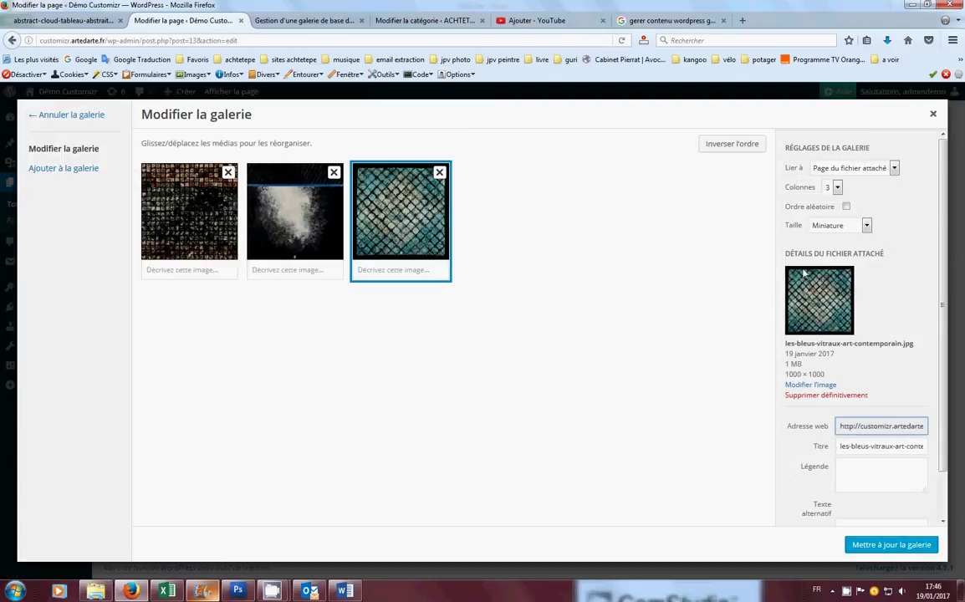
left_click(805, 385)
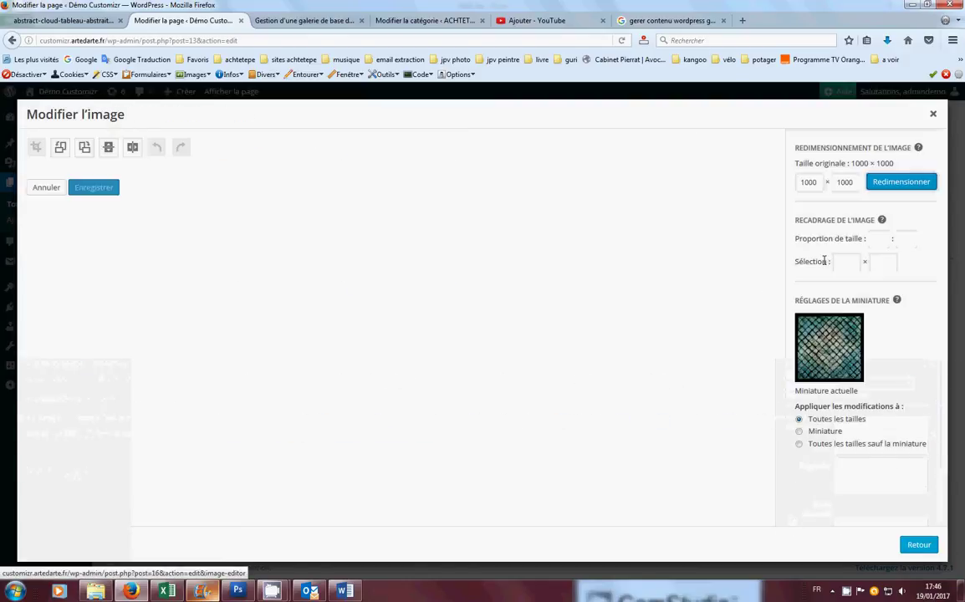
left_click(816, 181)
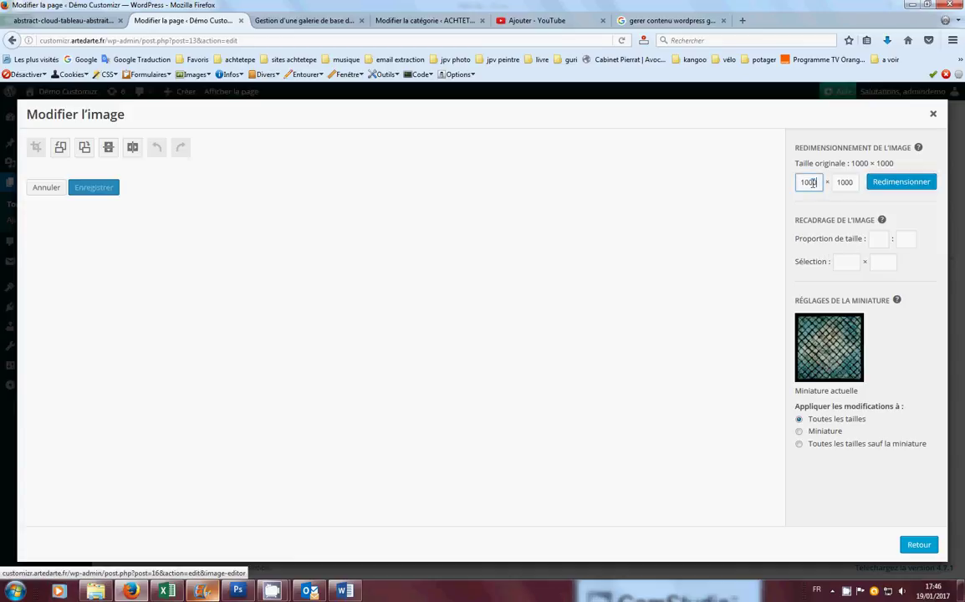
double_click(811, 181)
type("7")
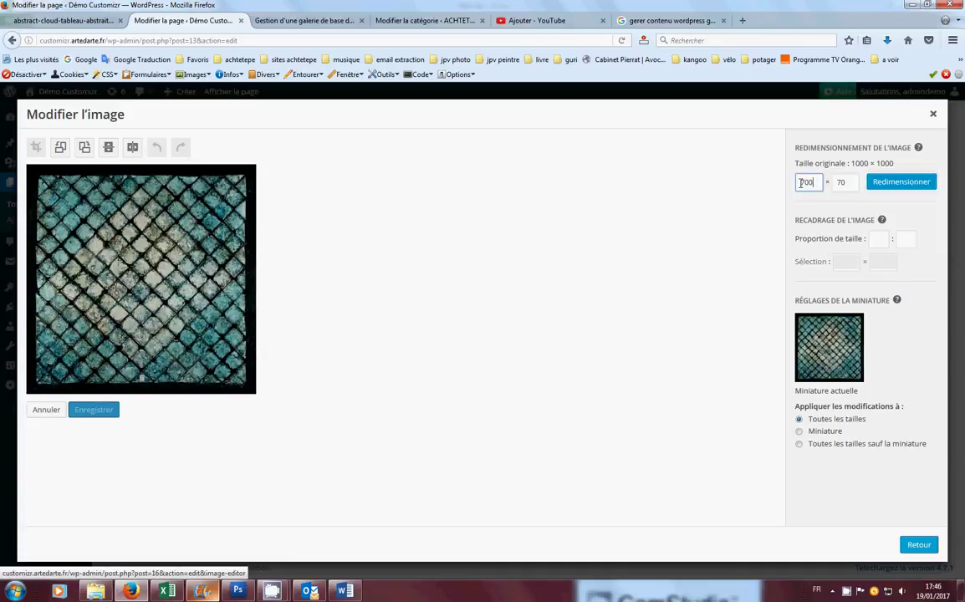
left_click(899, 183)
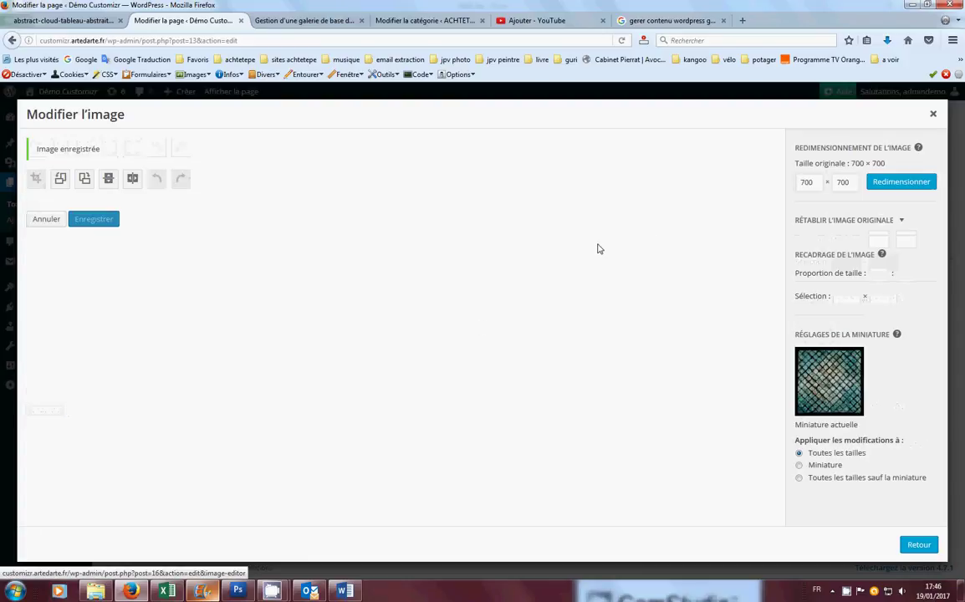
left_click(917, 545)
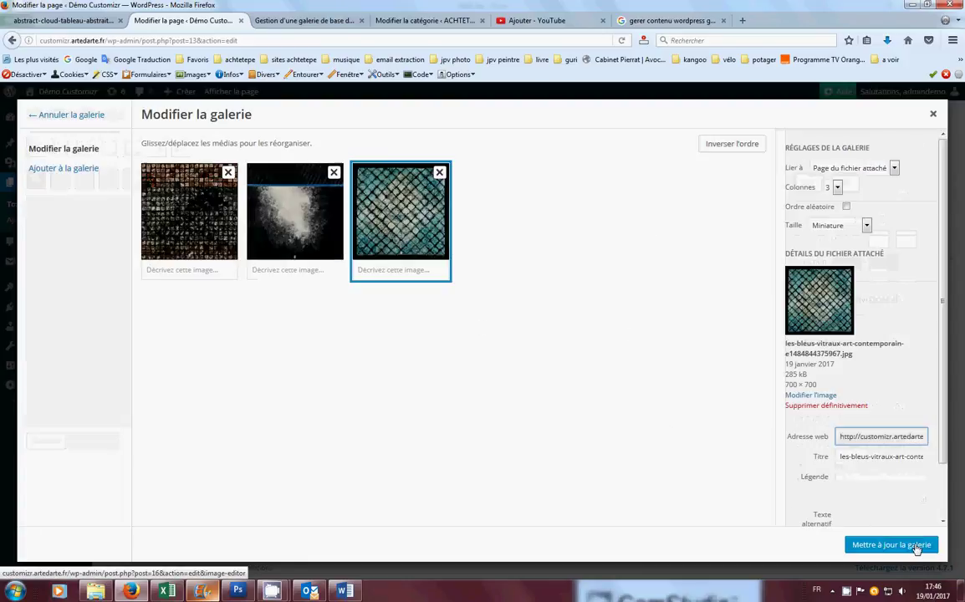
- Update the gallery with the resized images and save the Galerie page
left_click(903, 545)
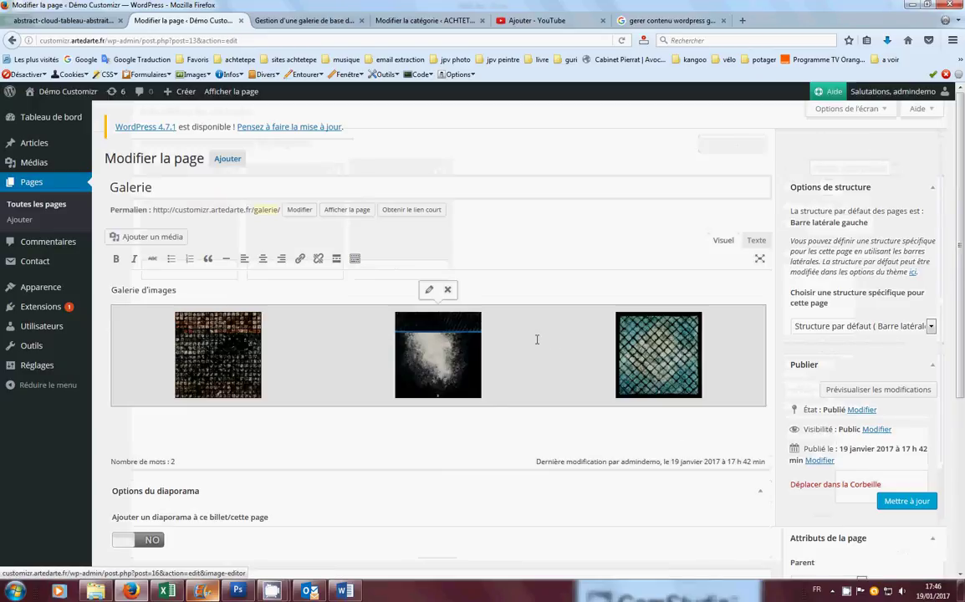
left_click(906, 501)
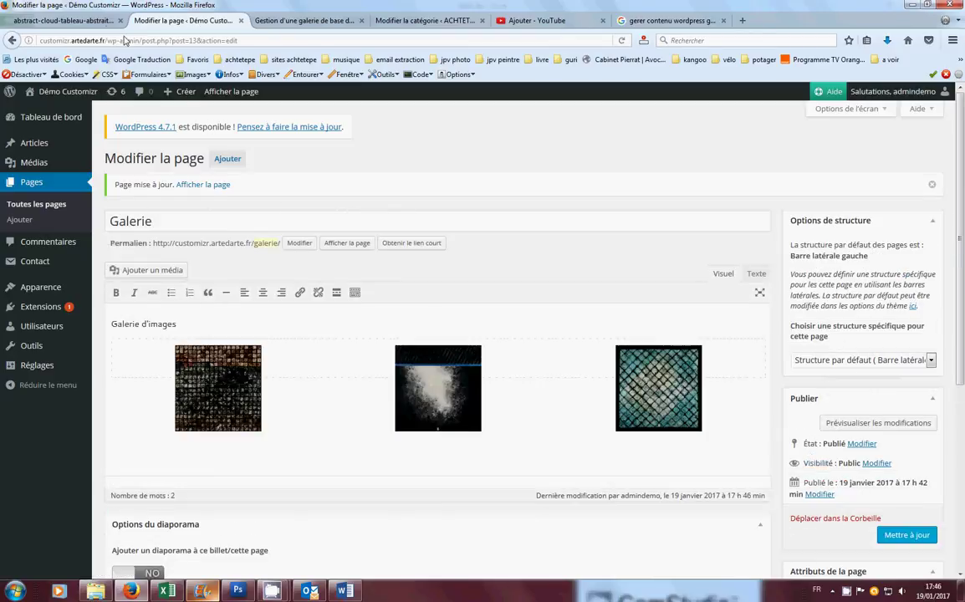
- Reload the public abstract-cloud-tableau-abstrait page, and check how the resized 20x20-art-contemporain image fits on its own page
left_click(79, 21)
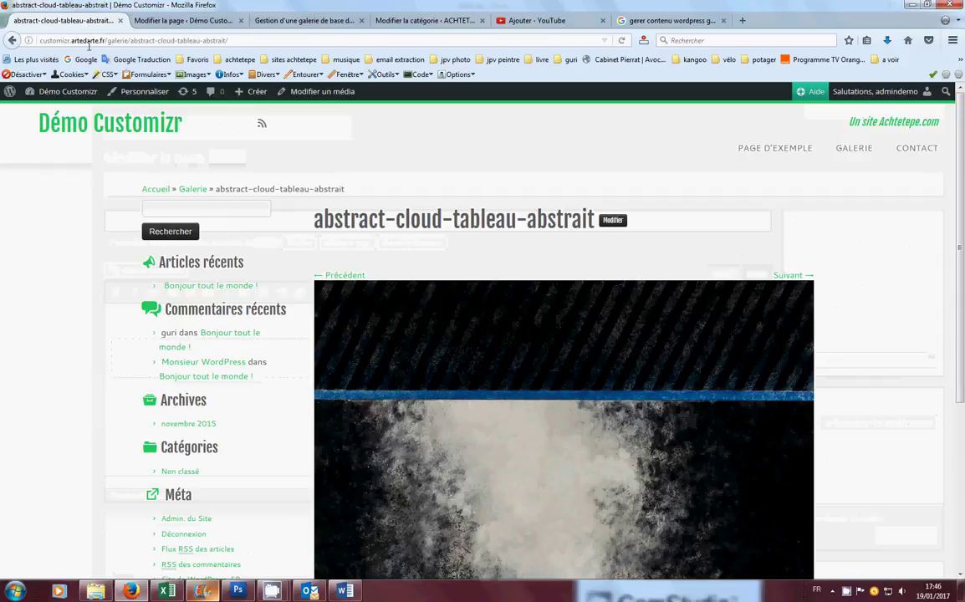
left_click(622, 40)
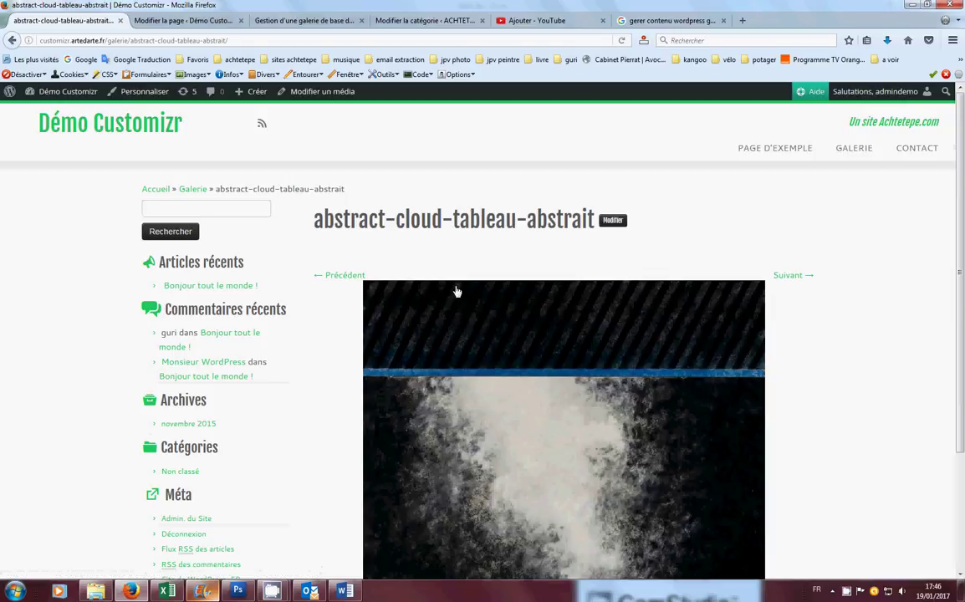
left_click(334, 277)
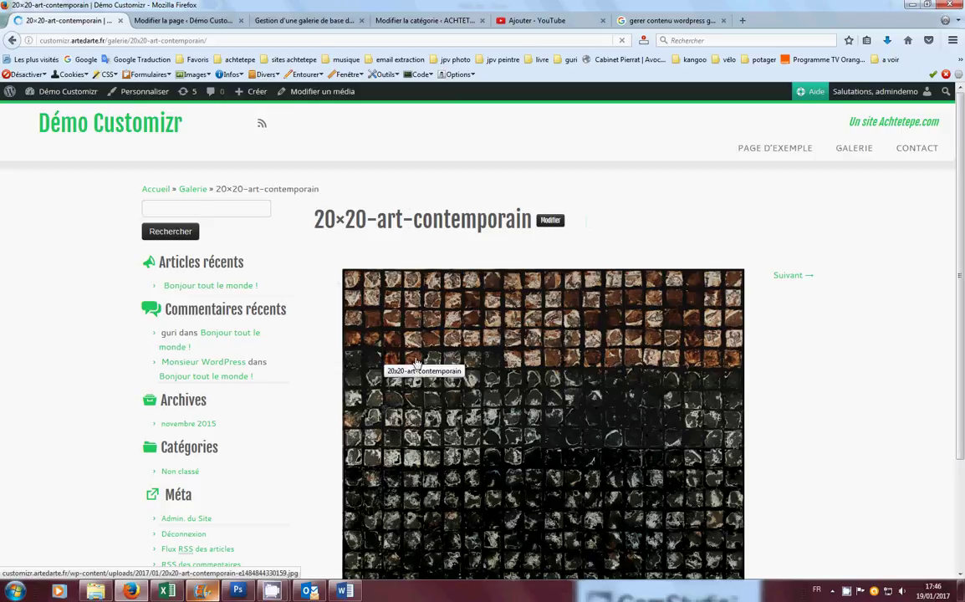
left_click(795, 276)
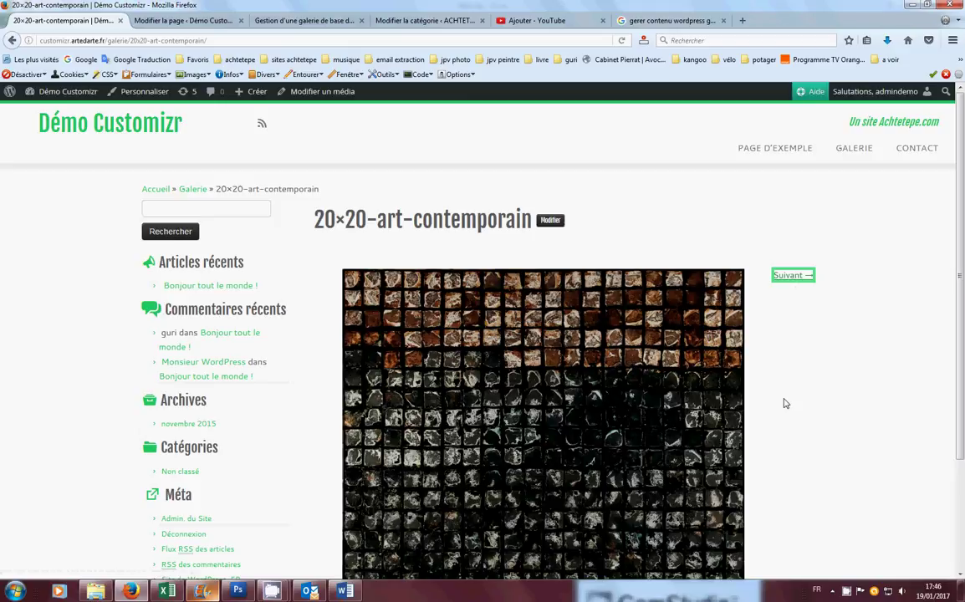
scroll(962, 379, "down", 3)
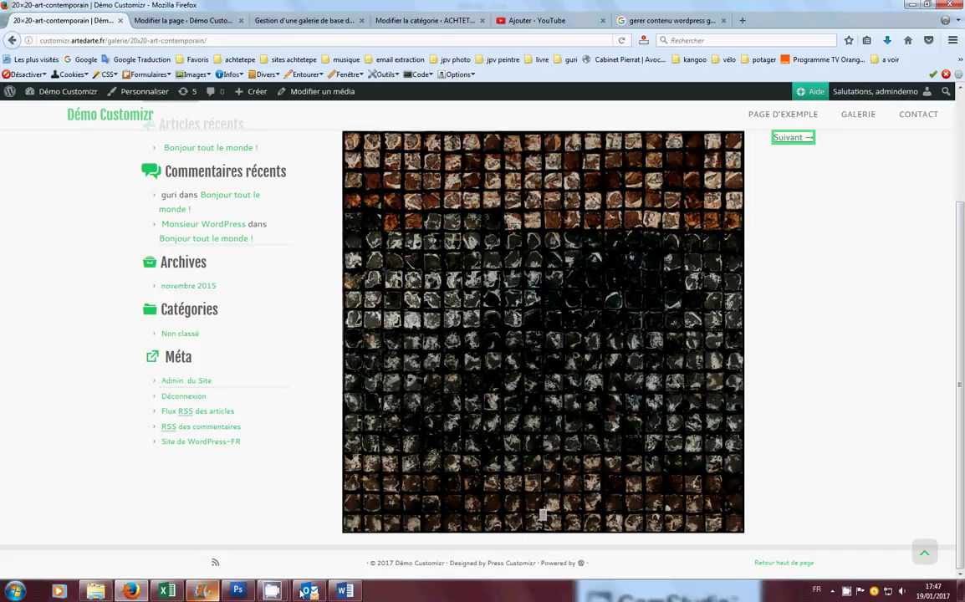
left_click(273, 591)
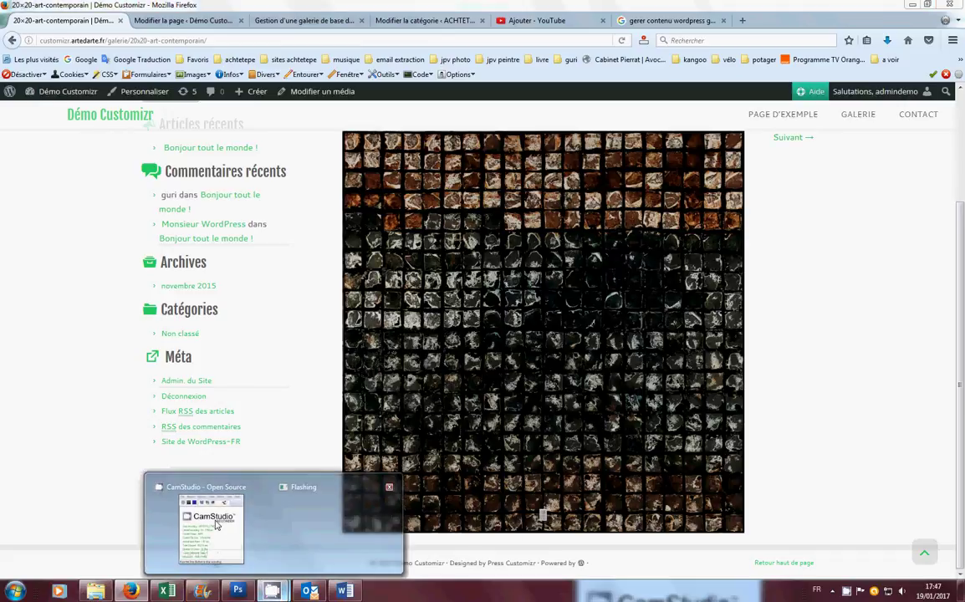
left_click(197, 470)
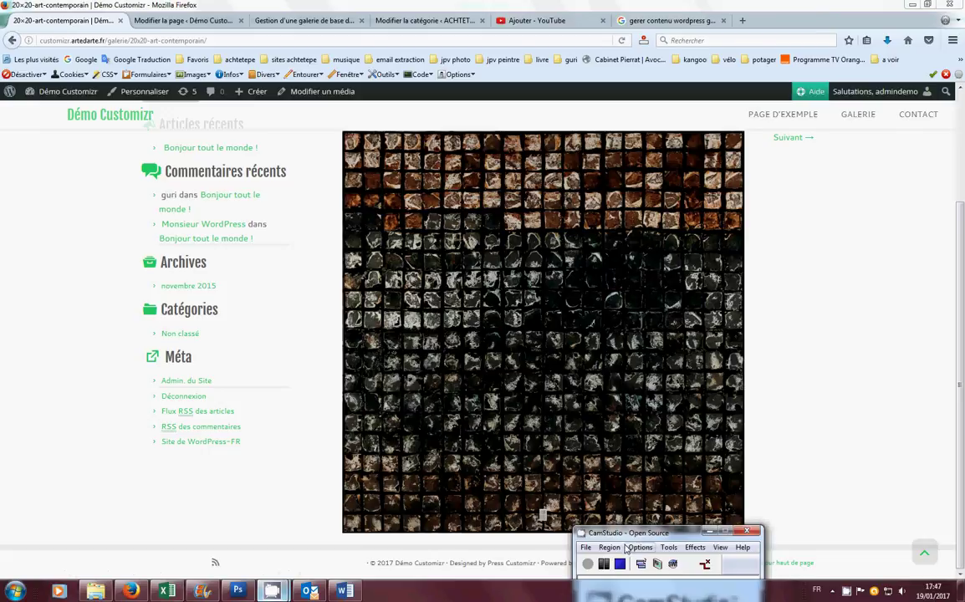